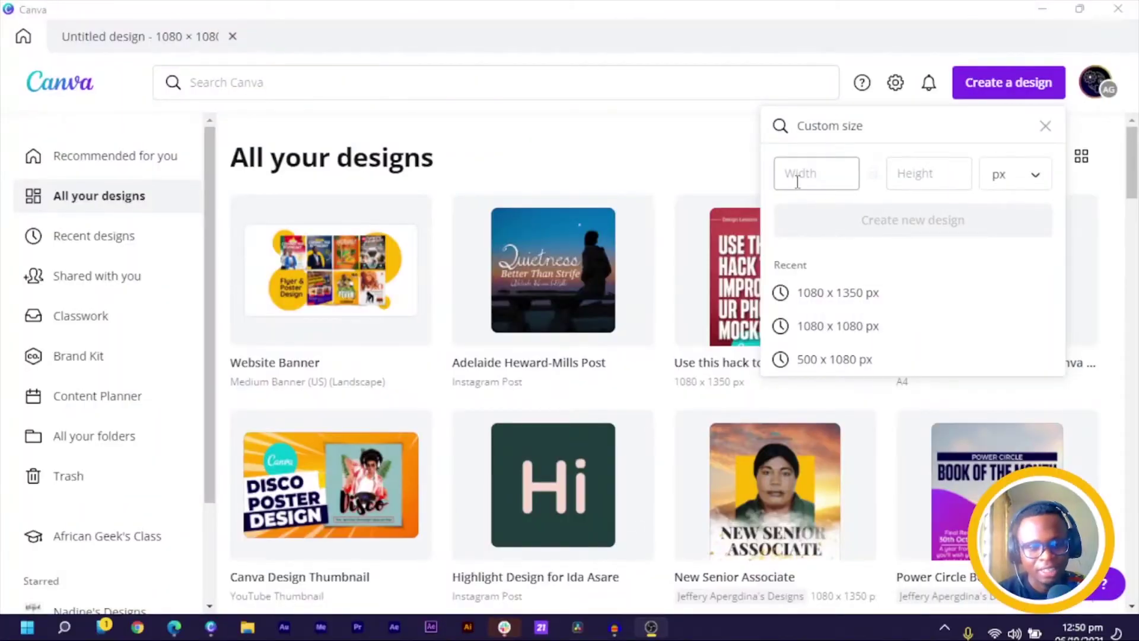
Close the custom size options, leaving the 1080 × 1080 design open in its own tab
click(637, 144)
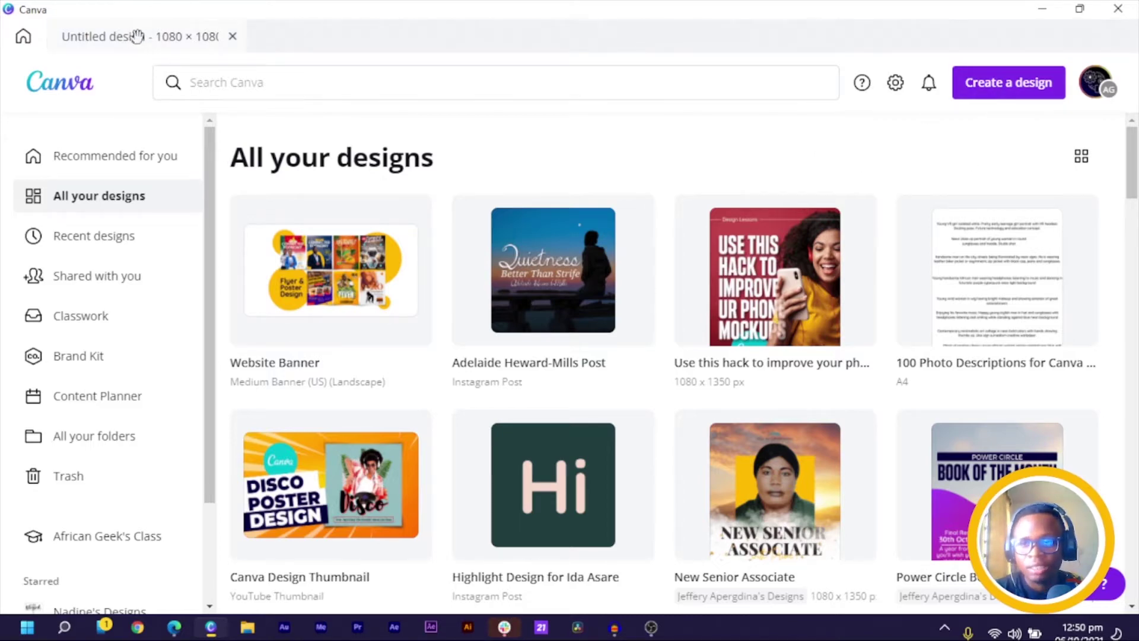
In the 1080 × 1080 design, place the phone frame right, the screenshot up and the battery bar at top
click(1016, 86)
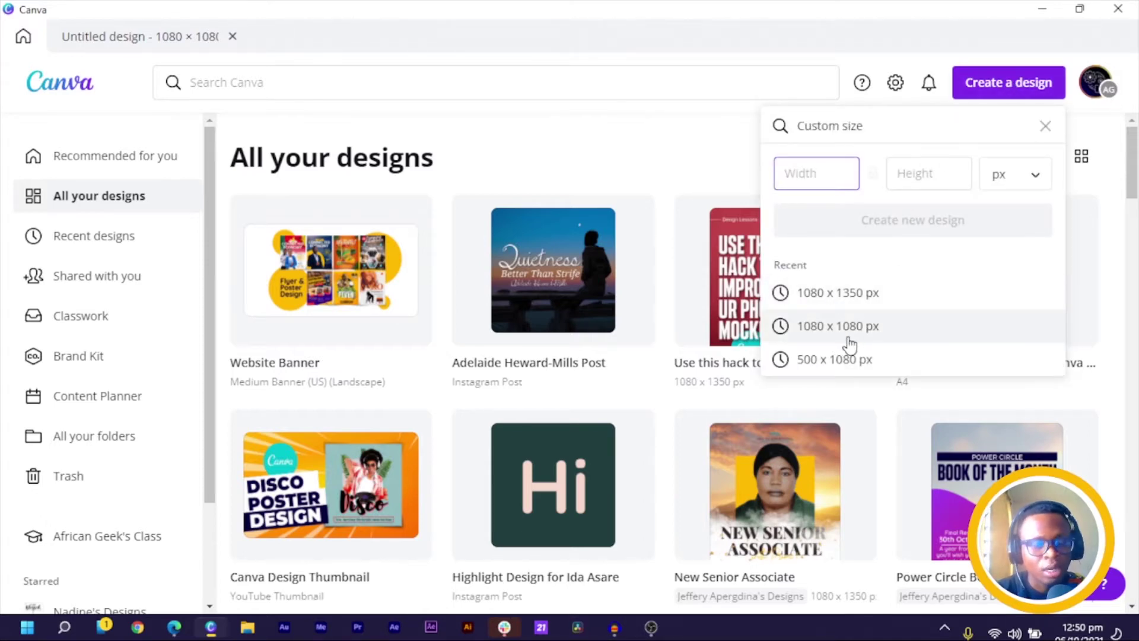
click(115, 36)
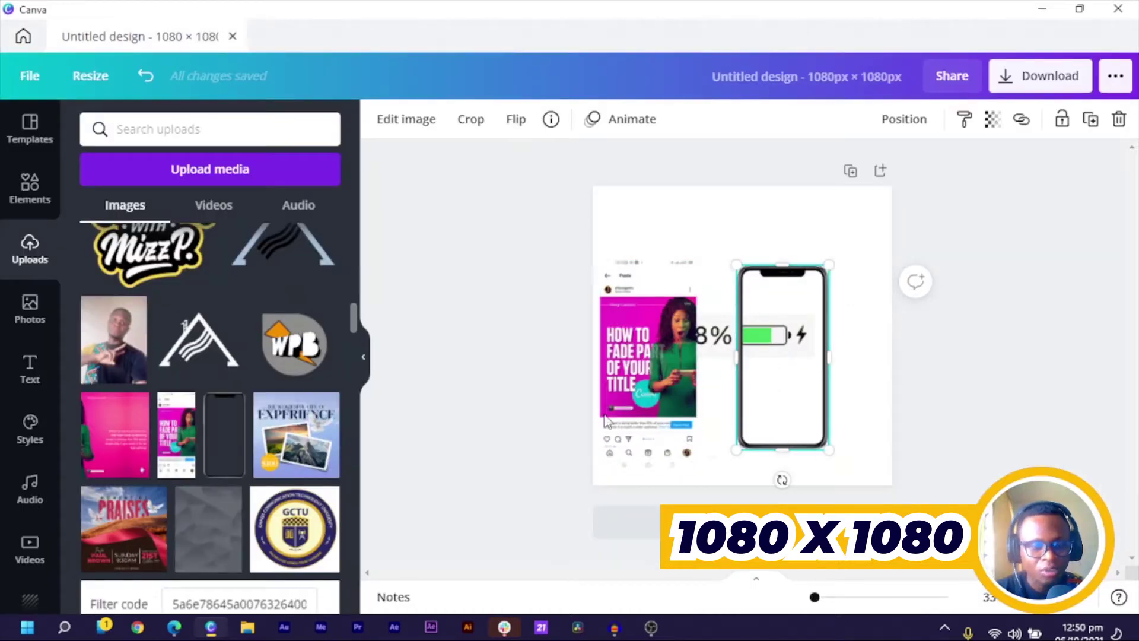
drag(781, 423, 858, 373)
drag(680, 384, 671, 347)
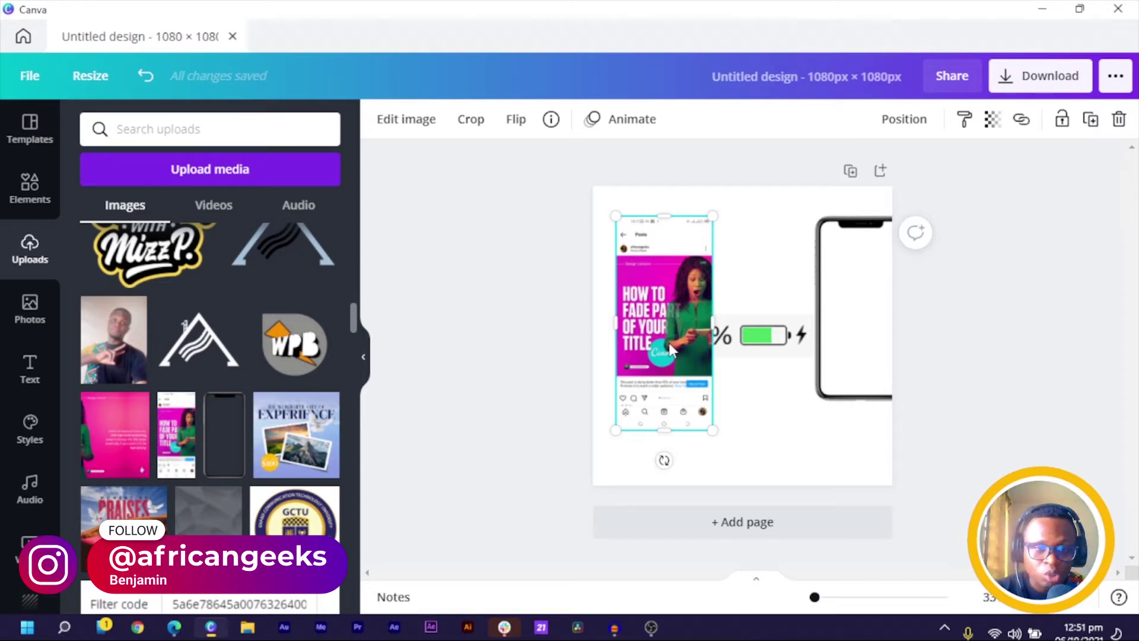
click(765, 335)
drag(765, 335, 771, 214)
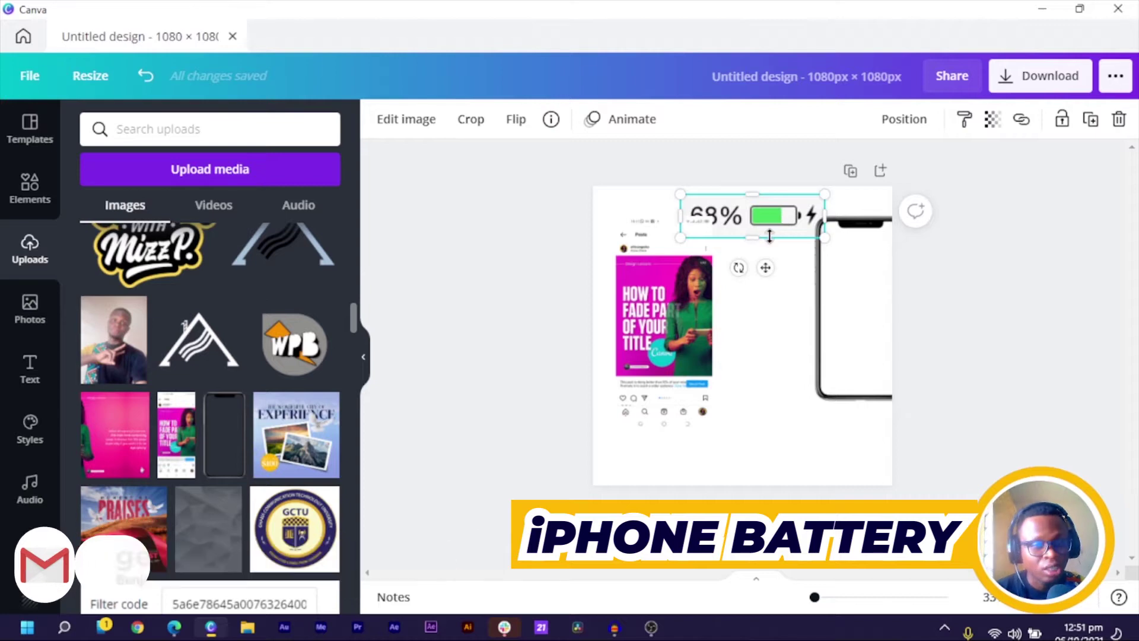
click(864, 308)
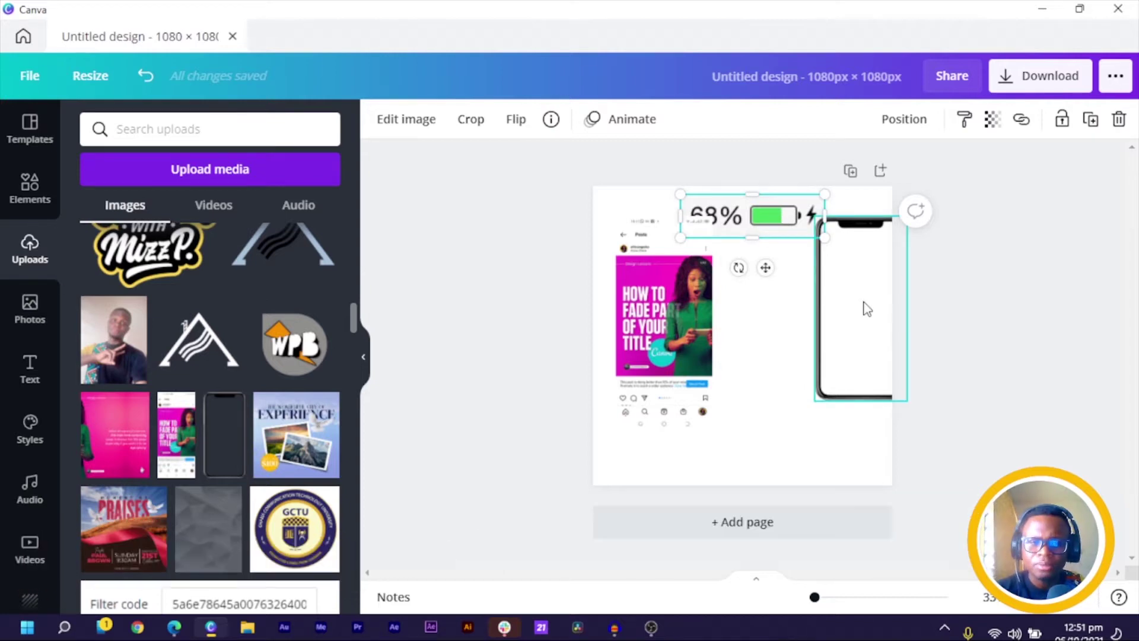
drag(864, 308, 801, 333)
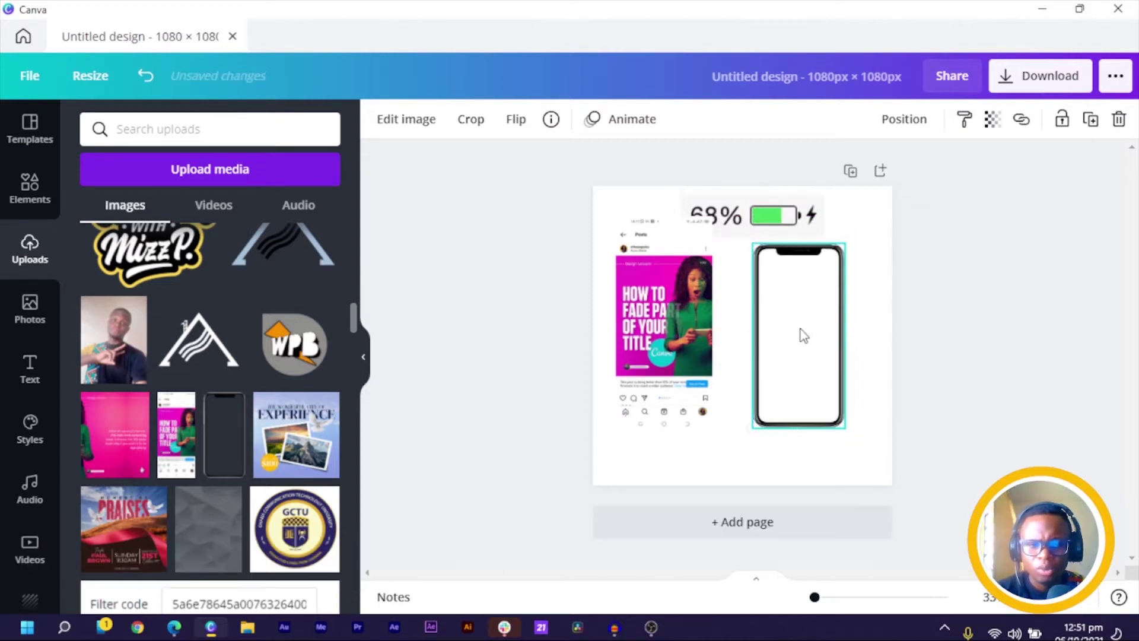
Search the Elements library for 'iphone' and browse the phone graphics and photos
click(29, 187)
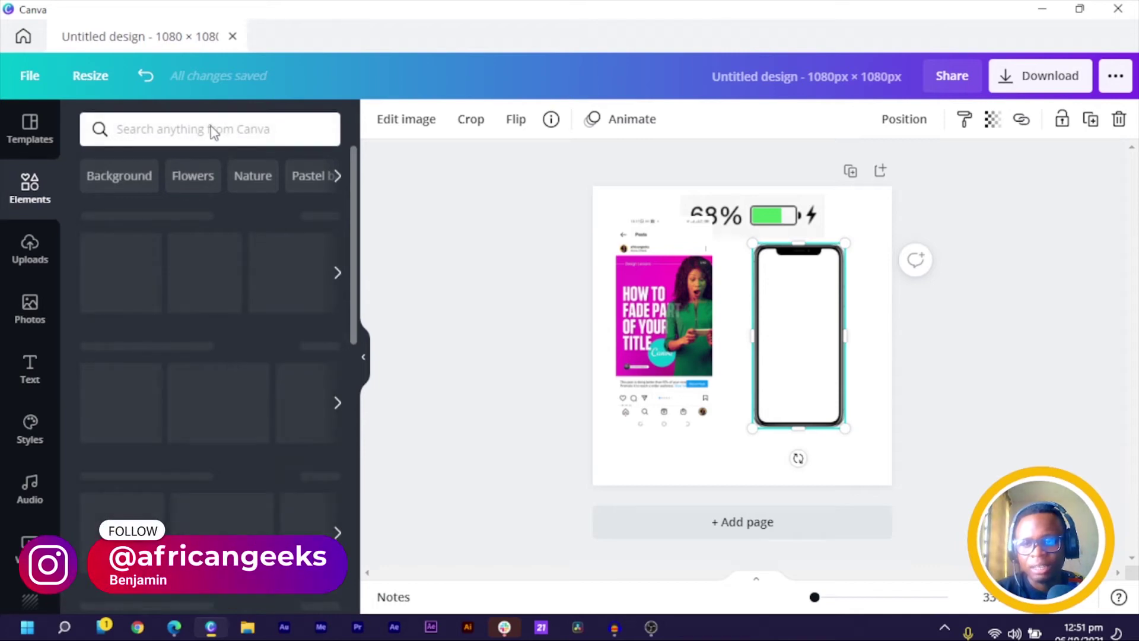
click(235, 129)
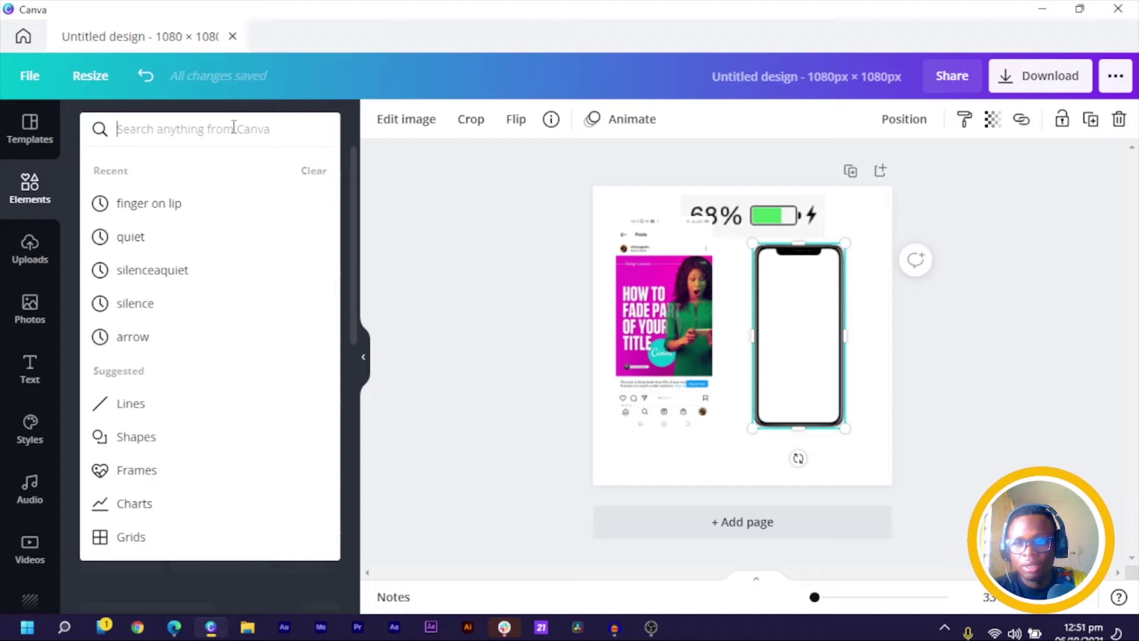
text(iphone)
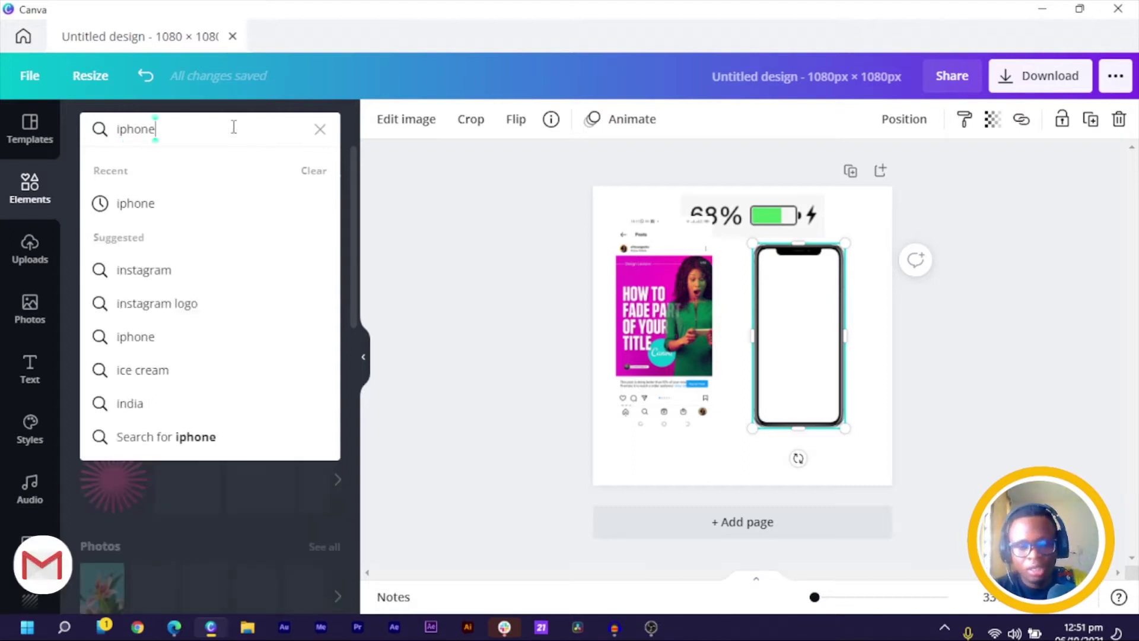
key(Return)
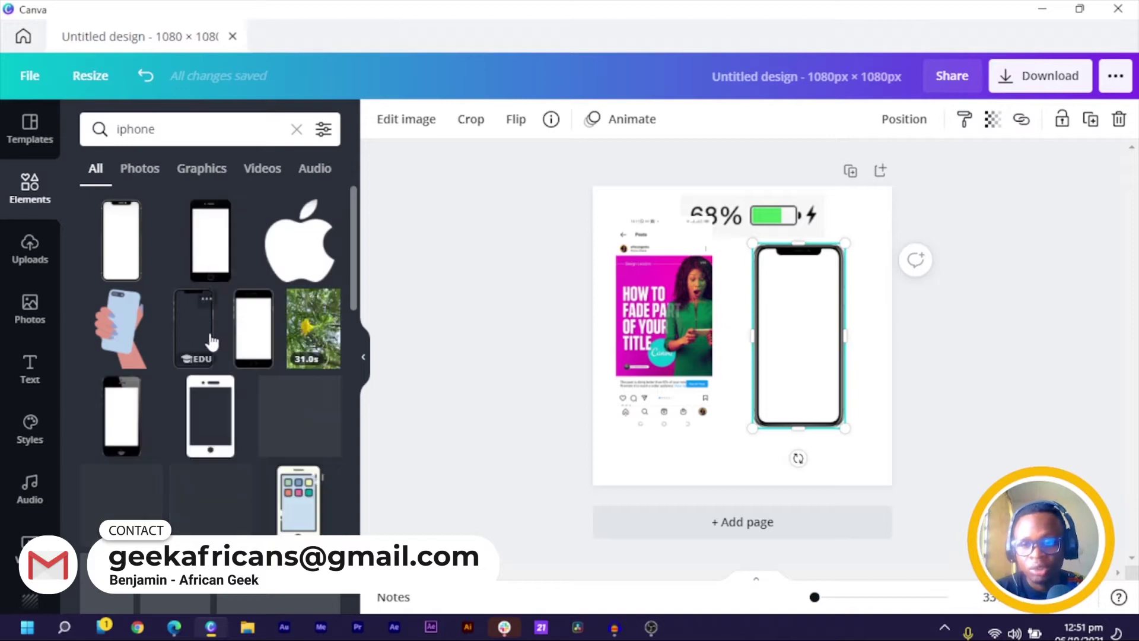
scroll(213, 332, down, 10)
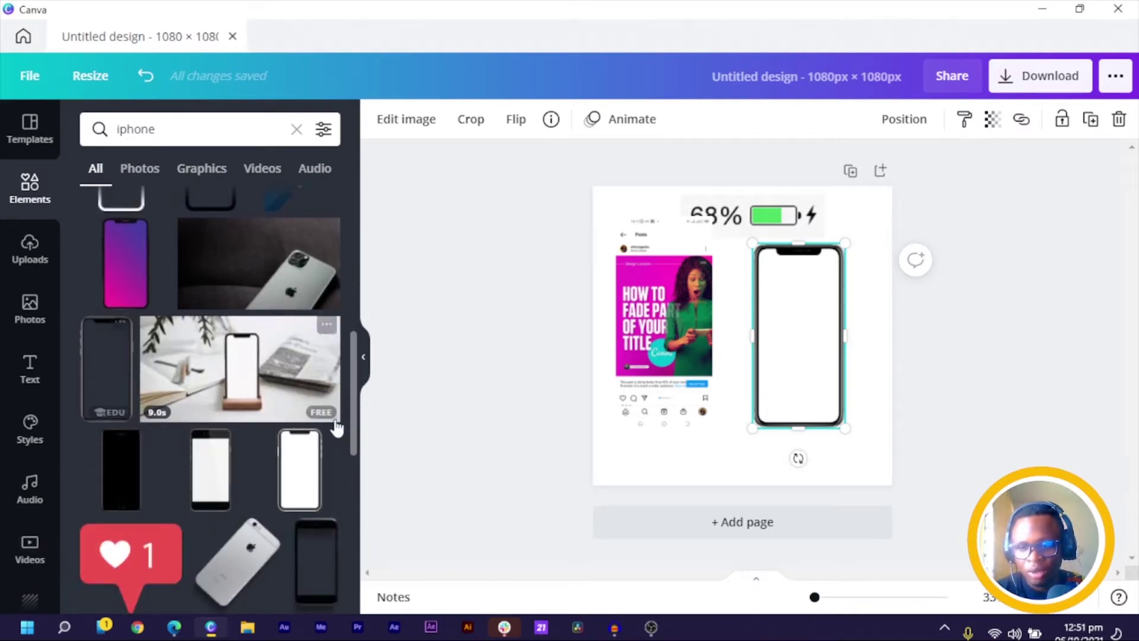
scroll(225, 420, down, 1)
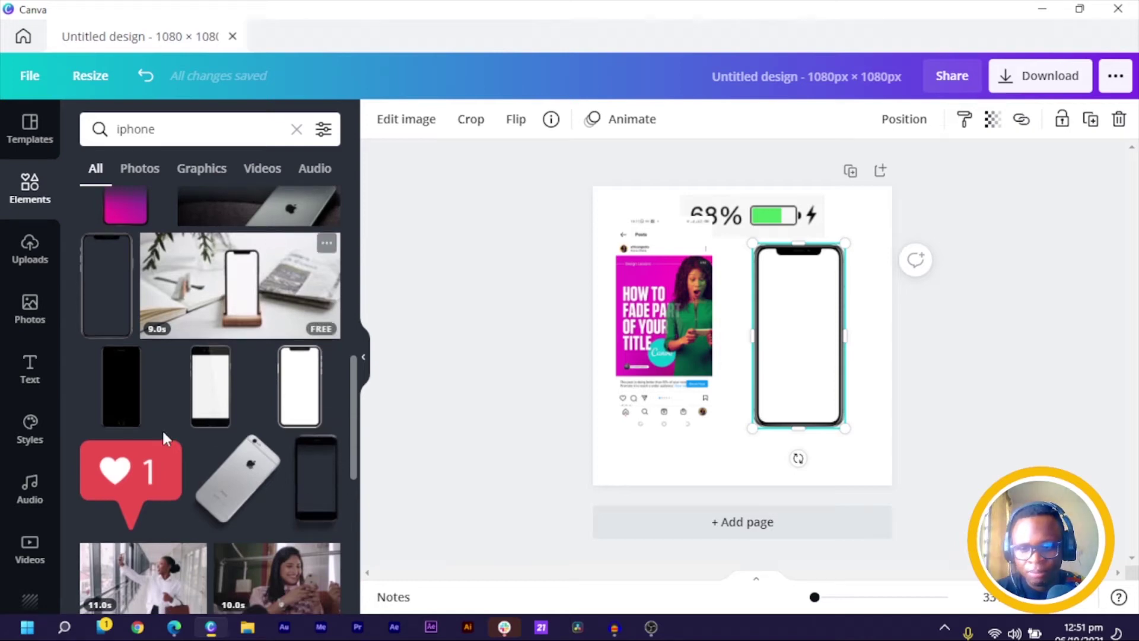
scroll(214, 427, up, 4)
scroll(202, 442, up, 1)
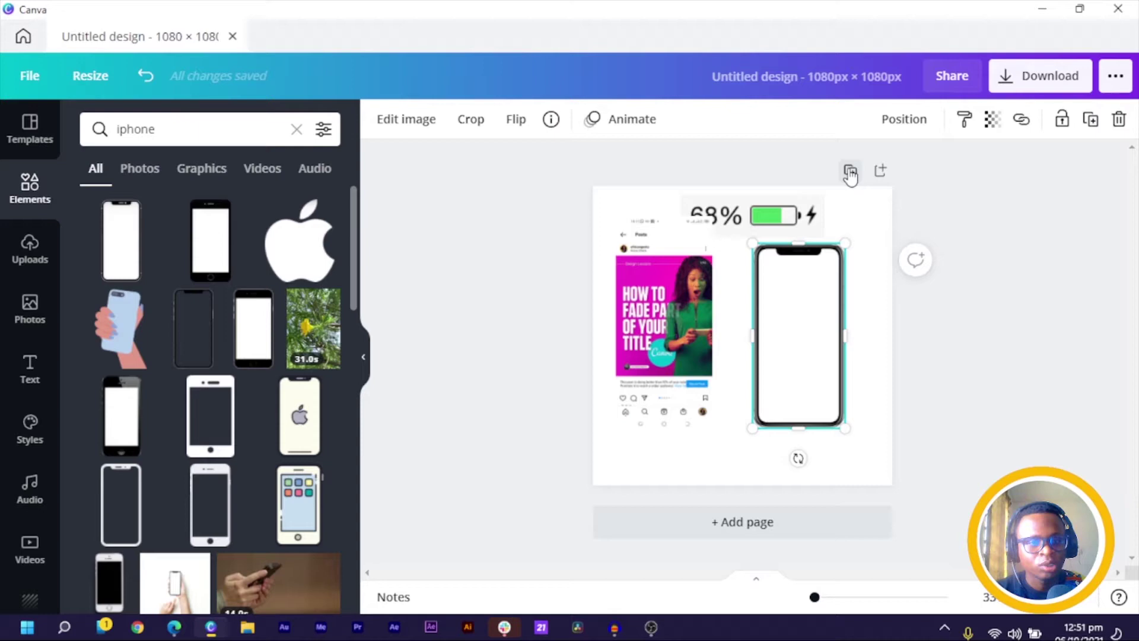
Duplicate the page and delete everything from Page 1
click(850, 171)
scroll(854, 267, up, 5)
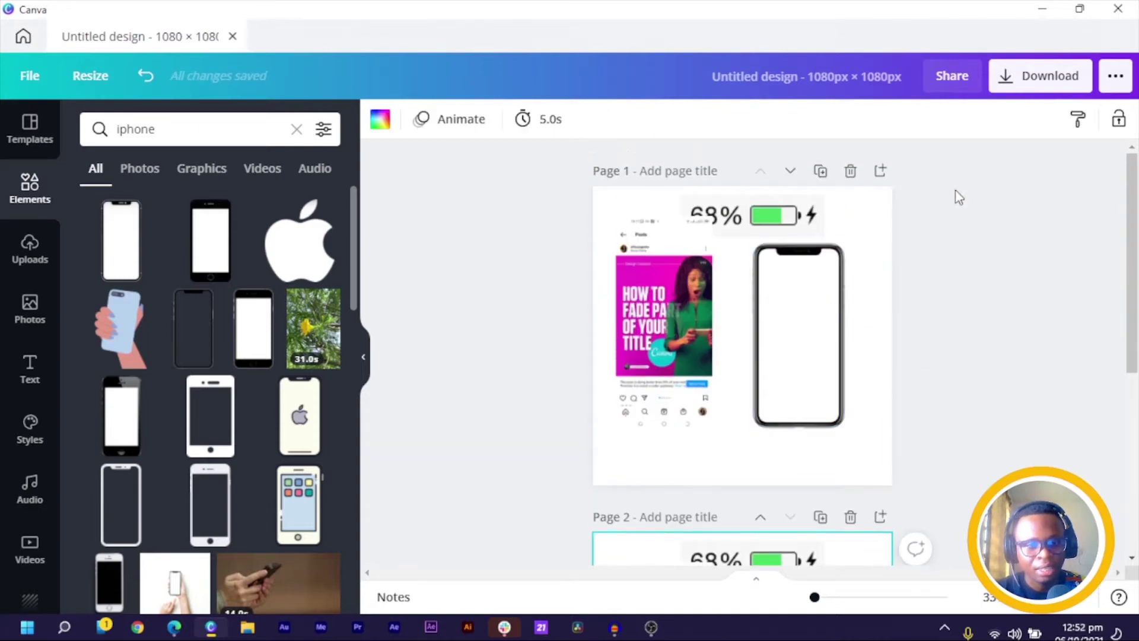
drag(956, 193, 488, 308)
key(Delete)
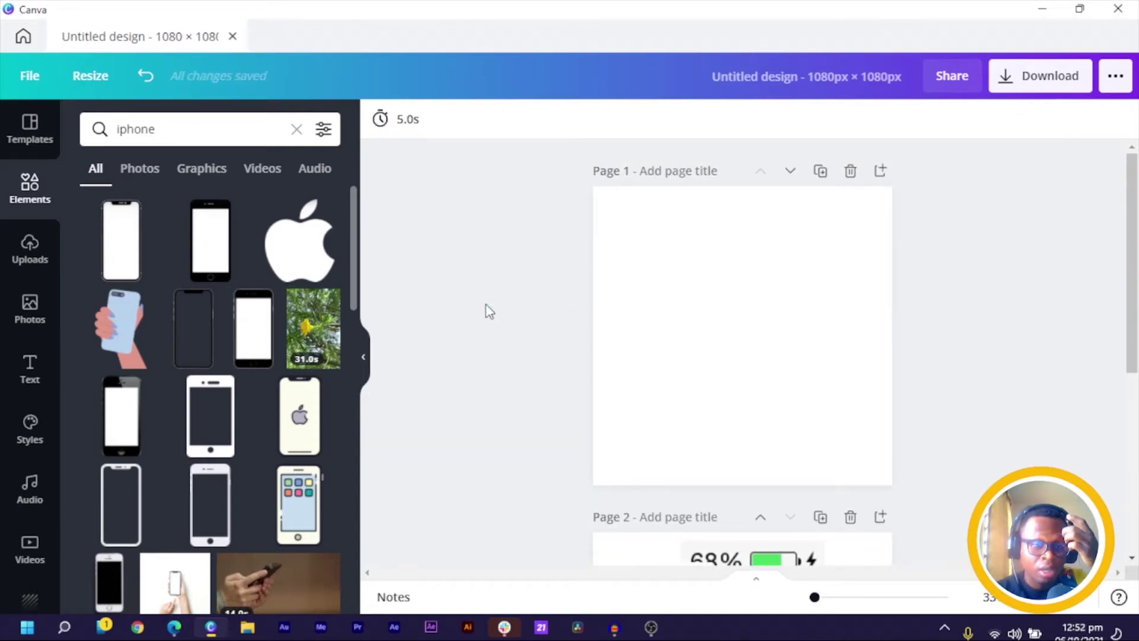
scroll(719, 450, down, 2)
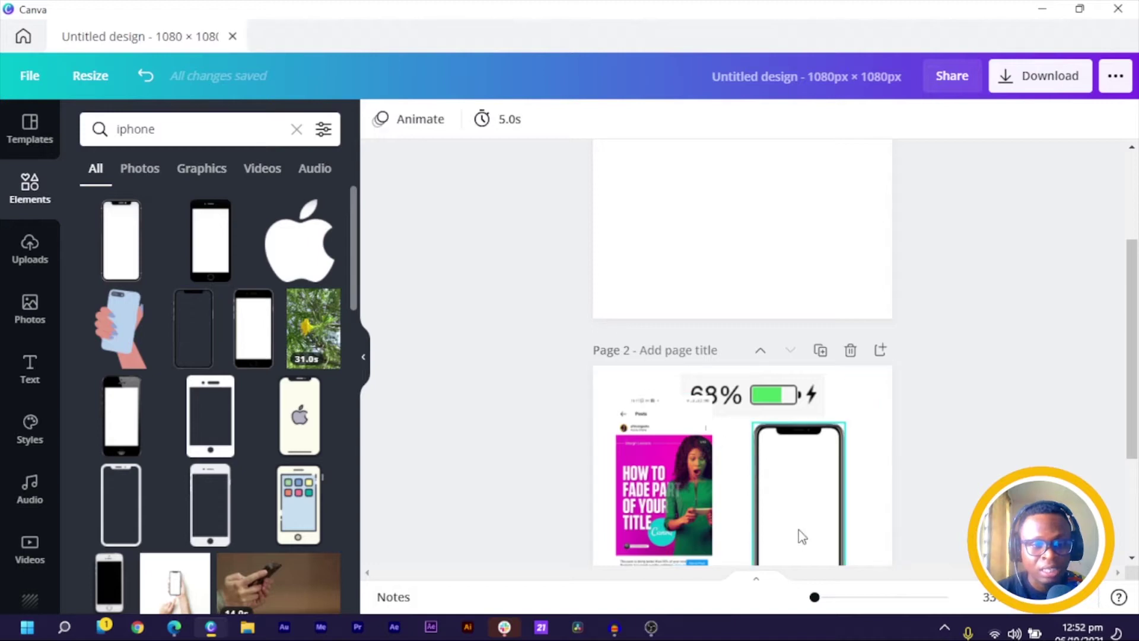
scroll(811, 439, up, 2)
Fill the empty Page 1 background with dark blue and select the phone frame on Page 2
click(743, 337)
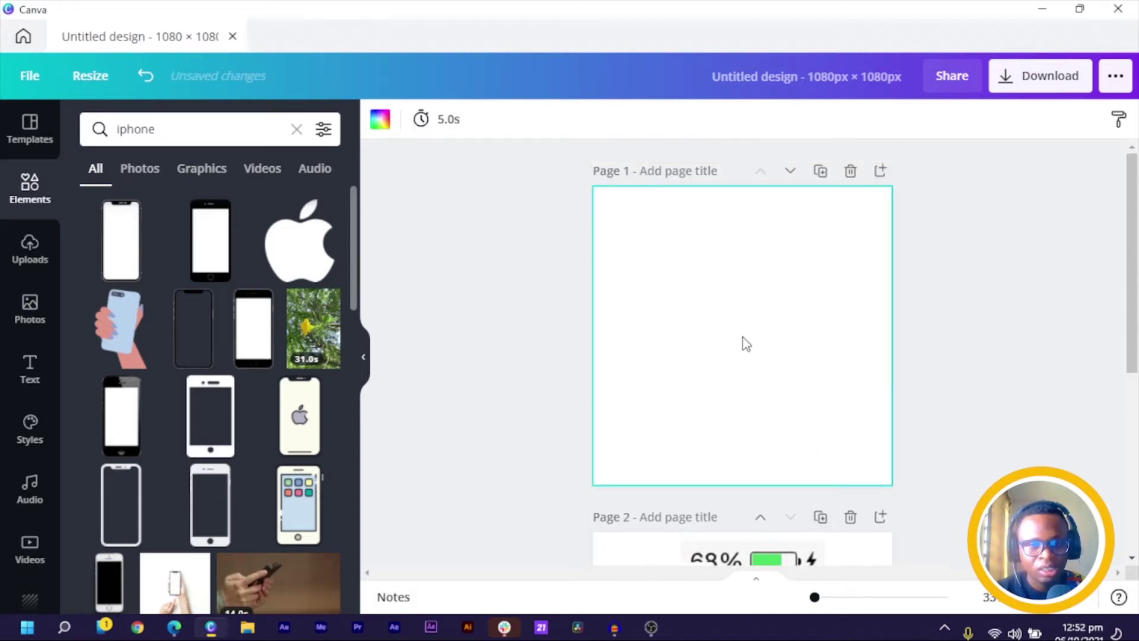
click(380, 121)
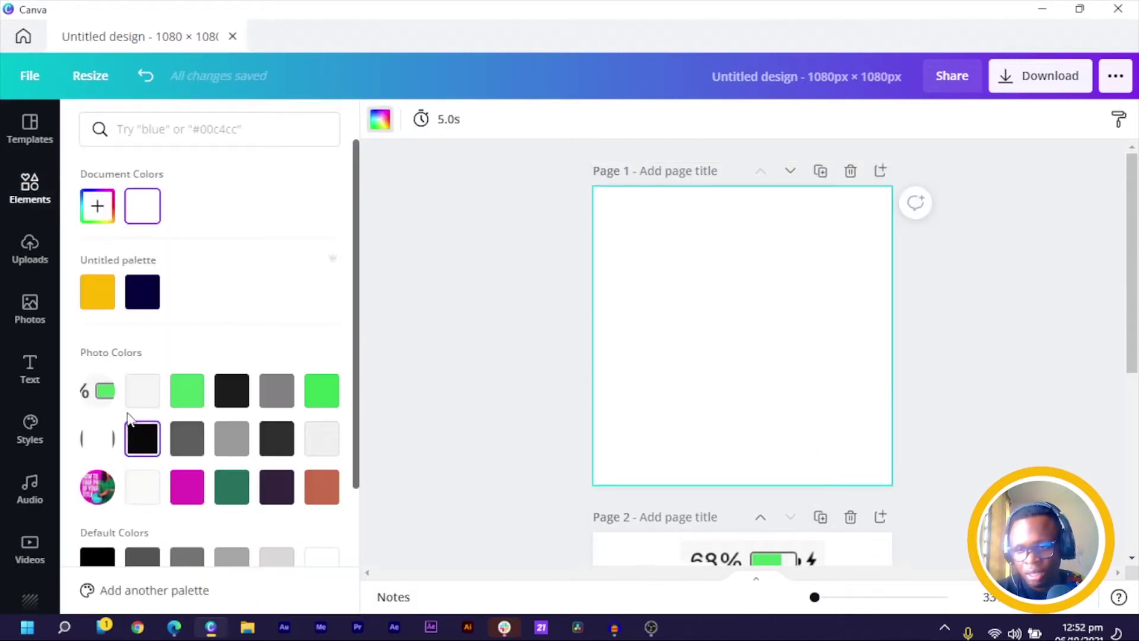
scroll(268, 463, down, 3)
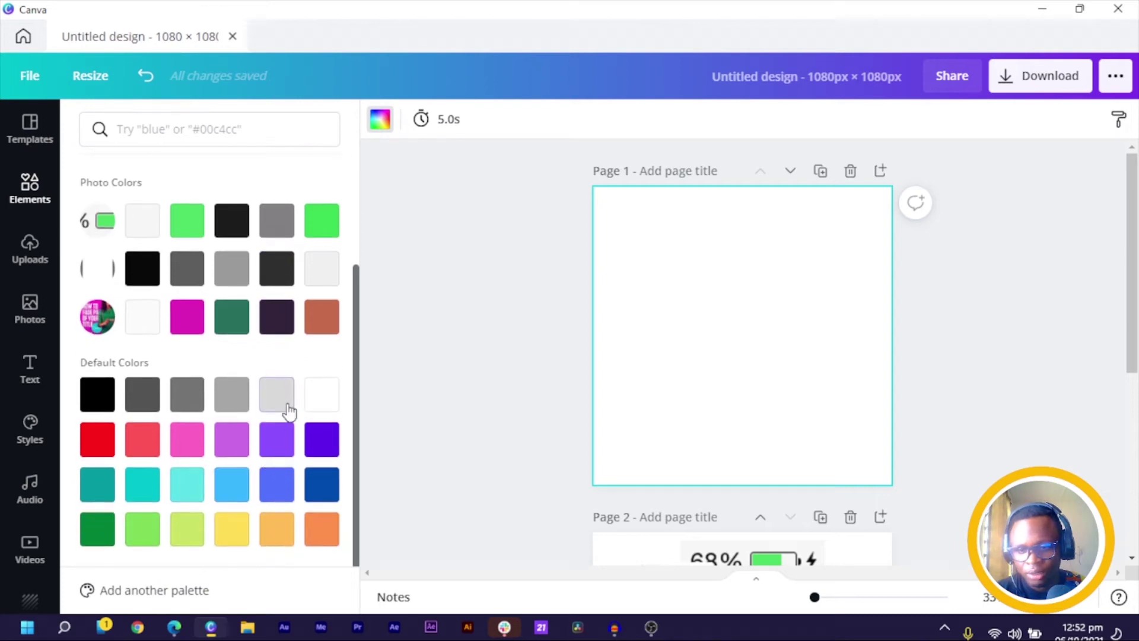
click(322, 484)
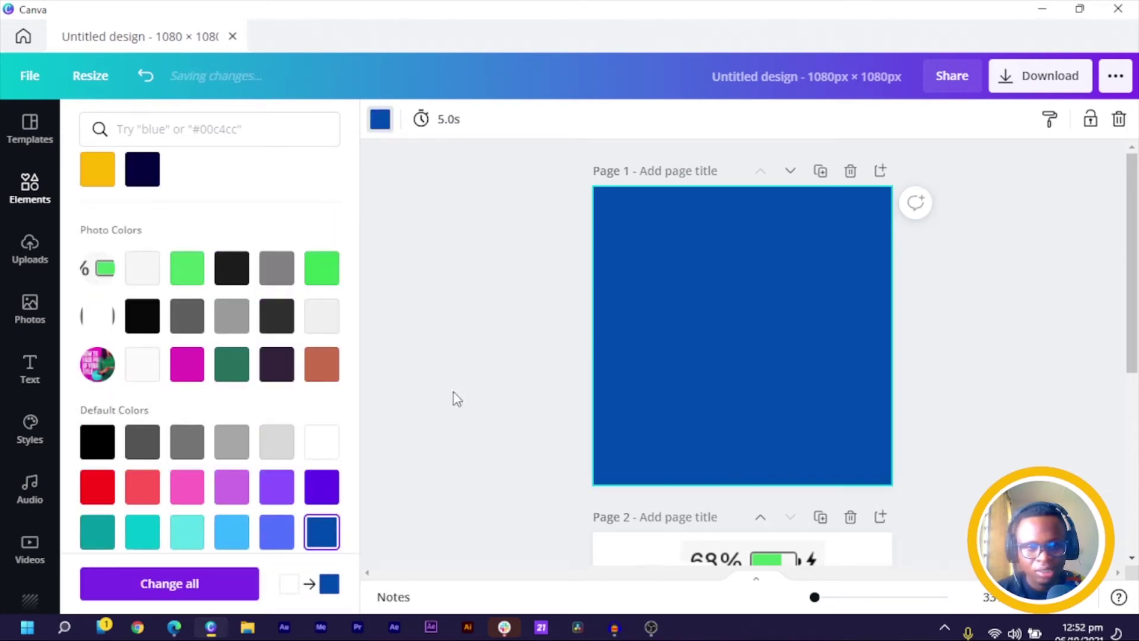
scroll(772, 534, down, 2)
click(777, 551)
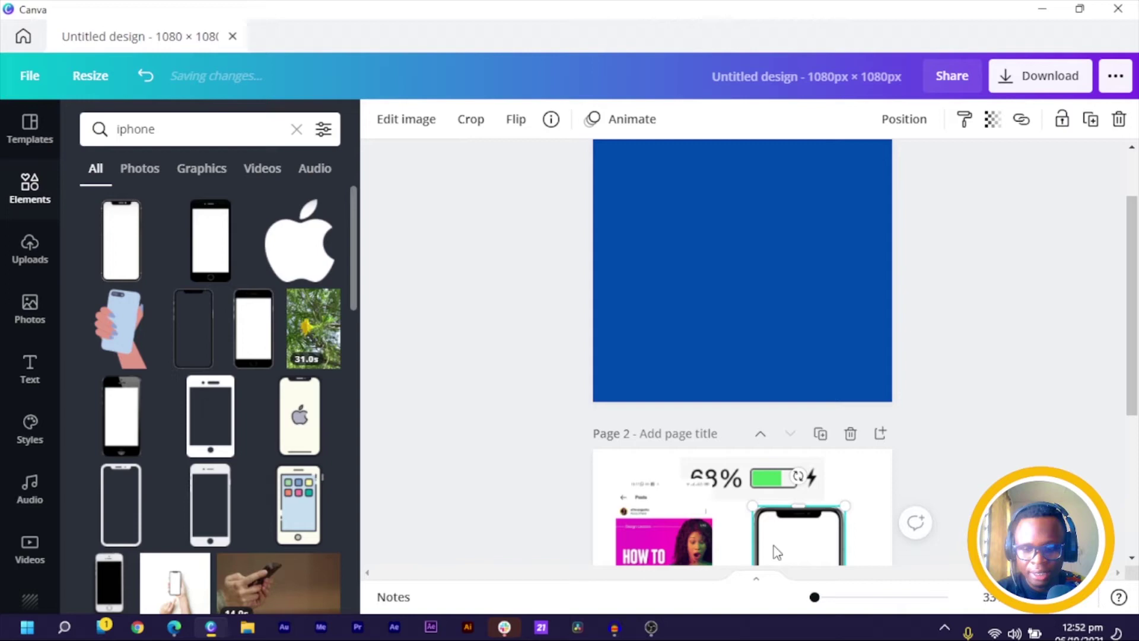
Cut the phone frame from Page 2, paste it onto the blue Page 1 and enlarge it
key(ctrl+x)
click(750, 300)
key(ctrl+v)
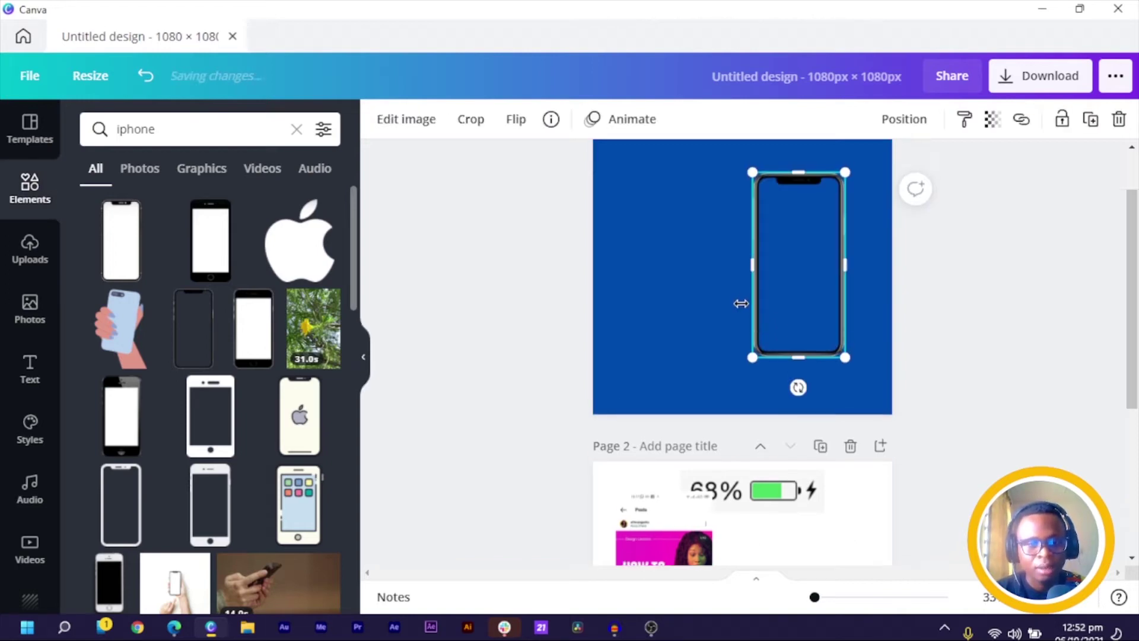
drag(793, 383, 707, 336)
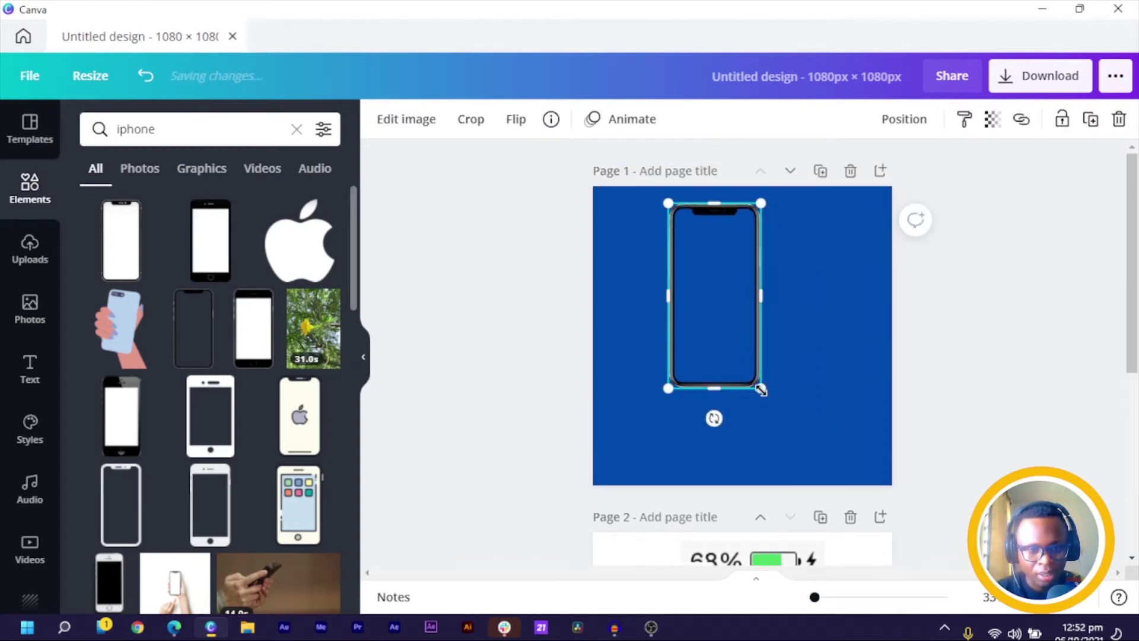
drag(759, 387, 819, 452)
Zoom to about 50%, shrink the phone frame slightly and centre it on the page
key(ctrl+plus)
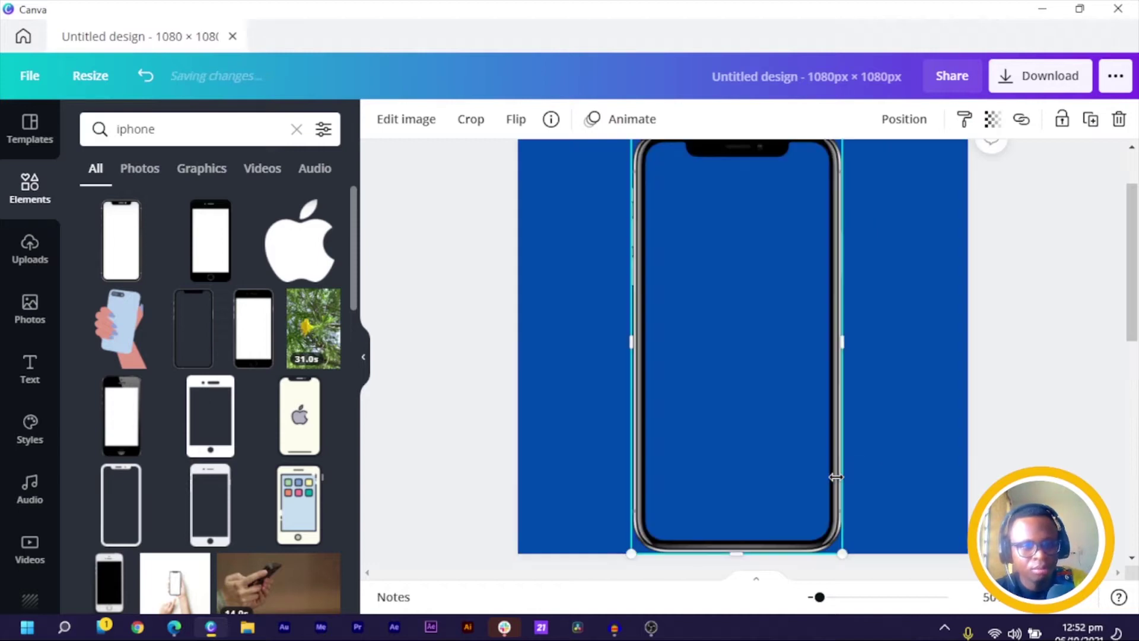
scroll(835, 478, down, 3)
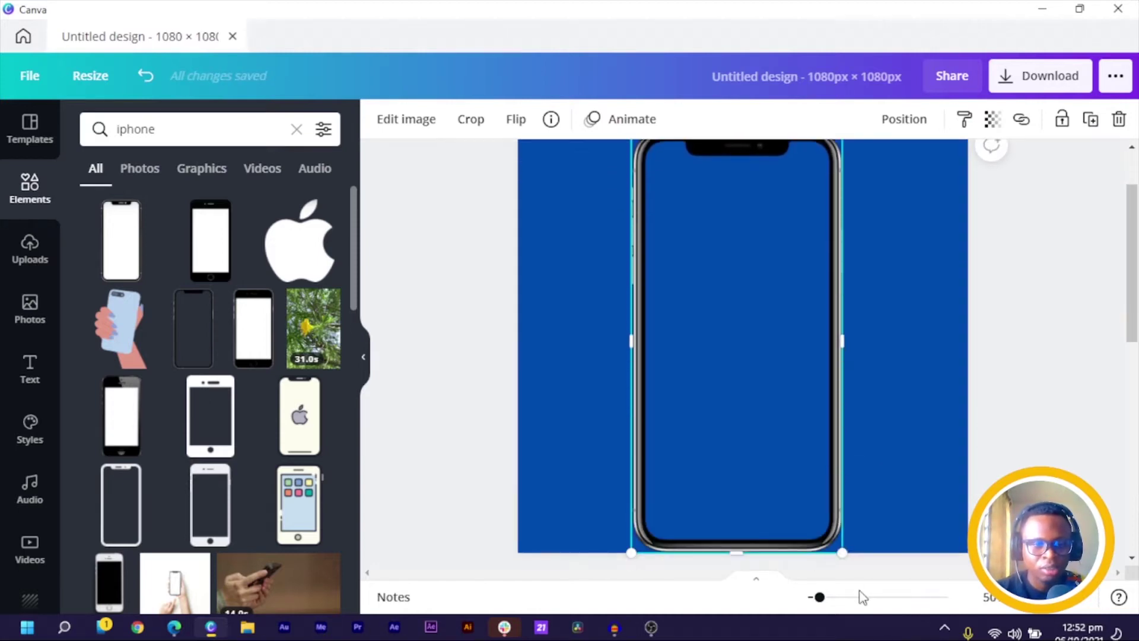
drag(828, 535, 807, 523)
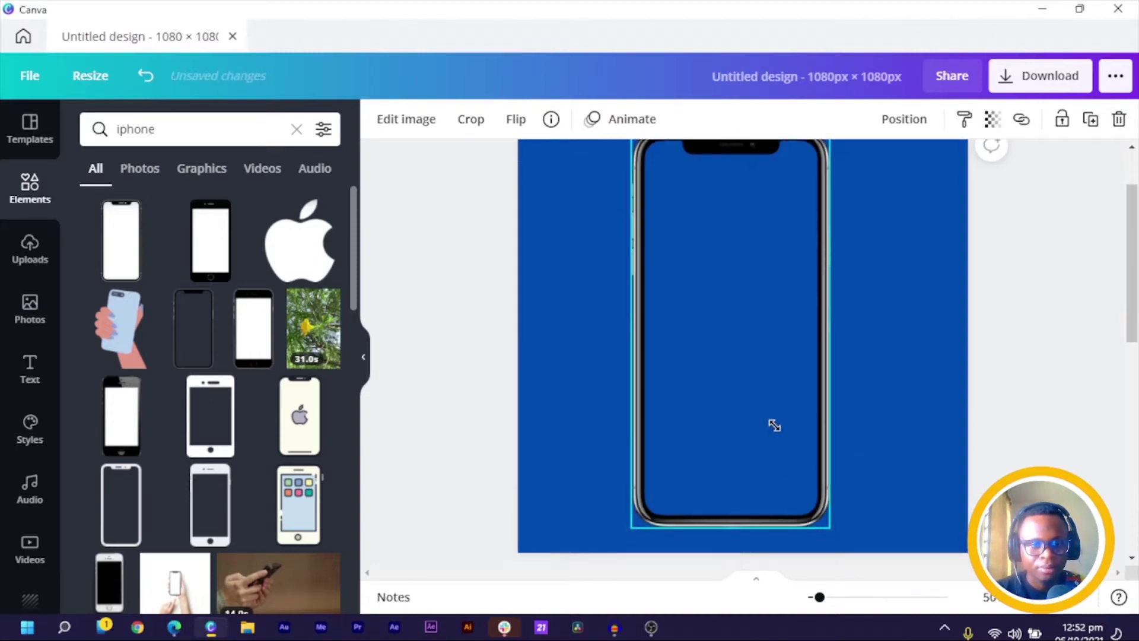
drag(788, 427, 772, 420)
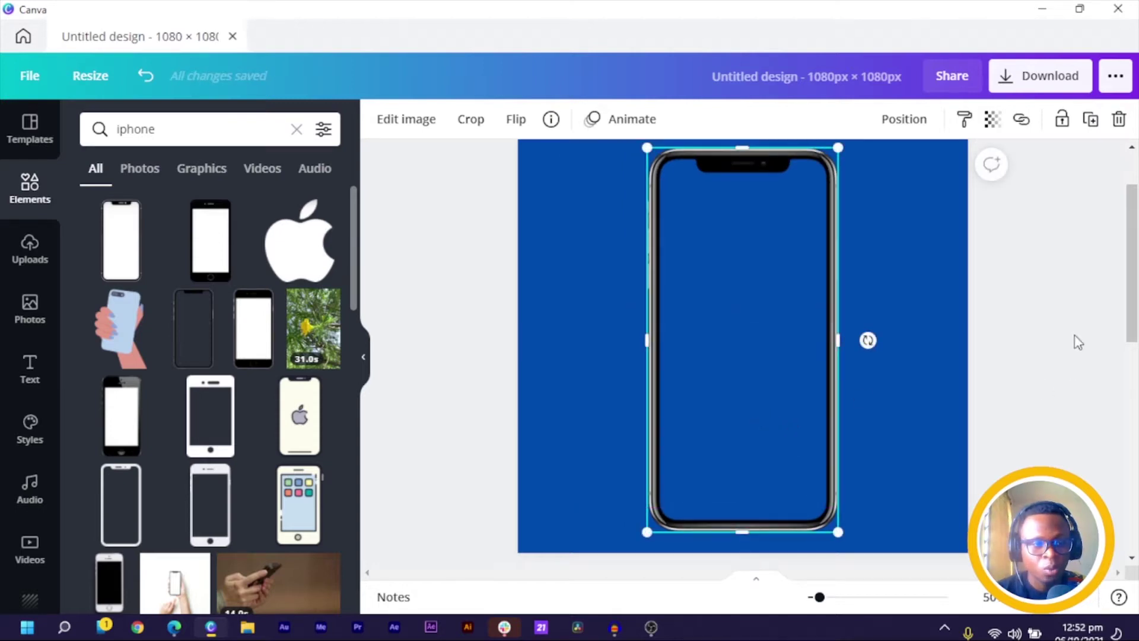
drag(1130, 289, 1133, 285)
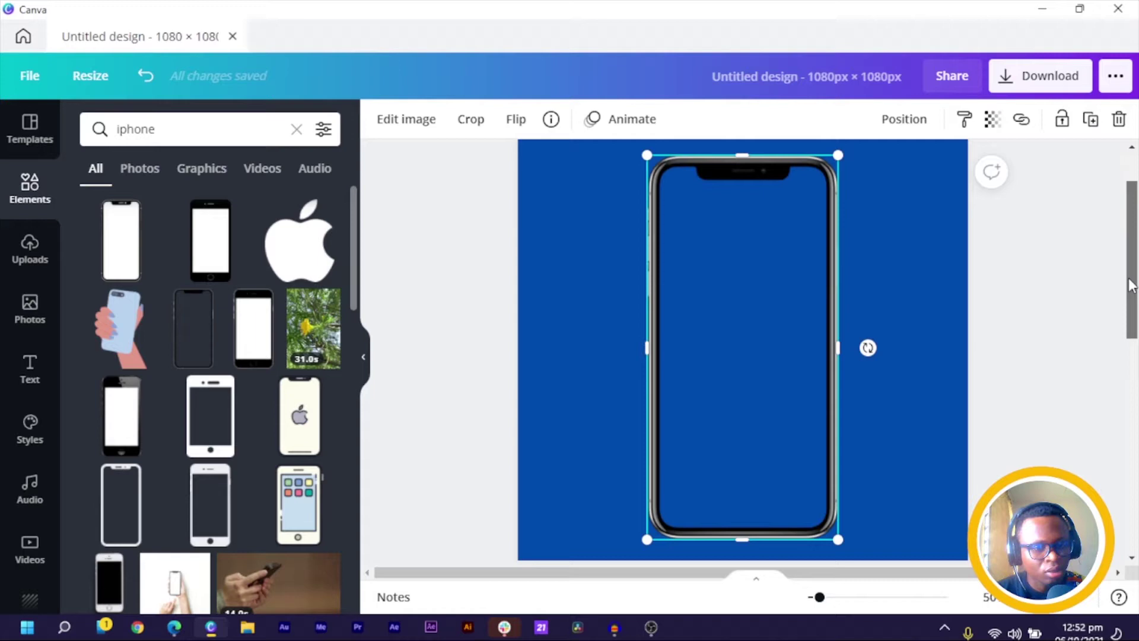
click(864, 346)
Move the Instagram post screenshot from page 2 onto page 1
scroll(679, 315, down, 5)
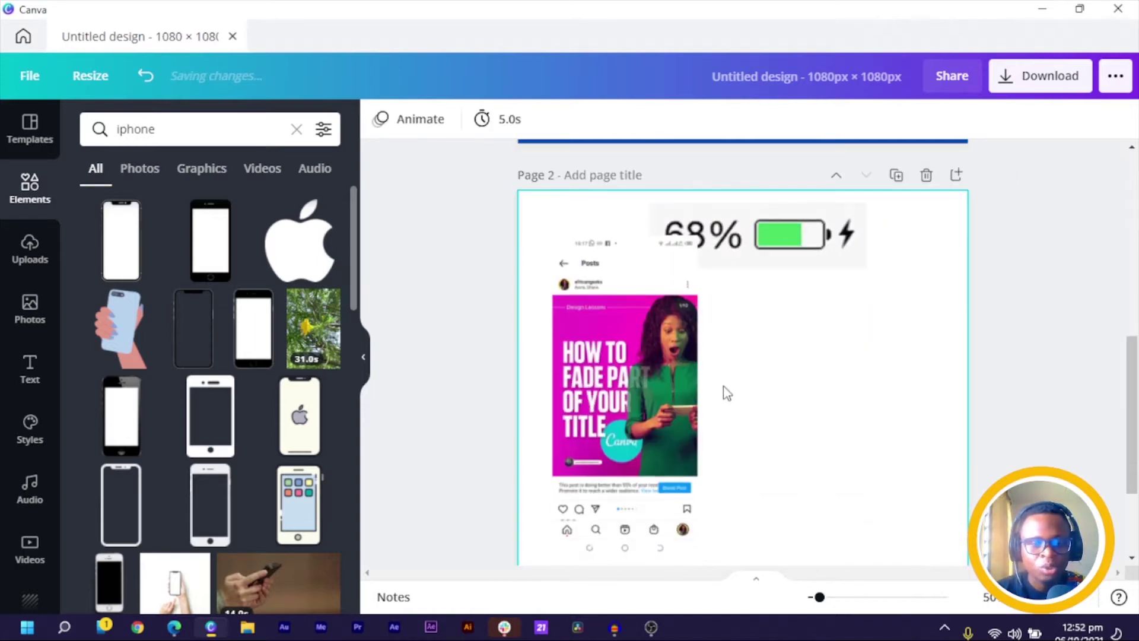
click(670, 341)
key(Delete)
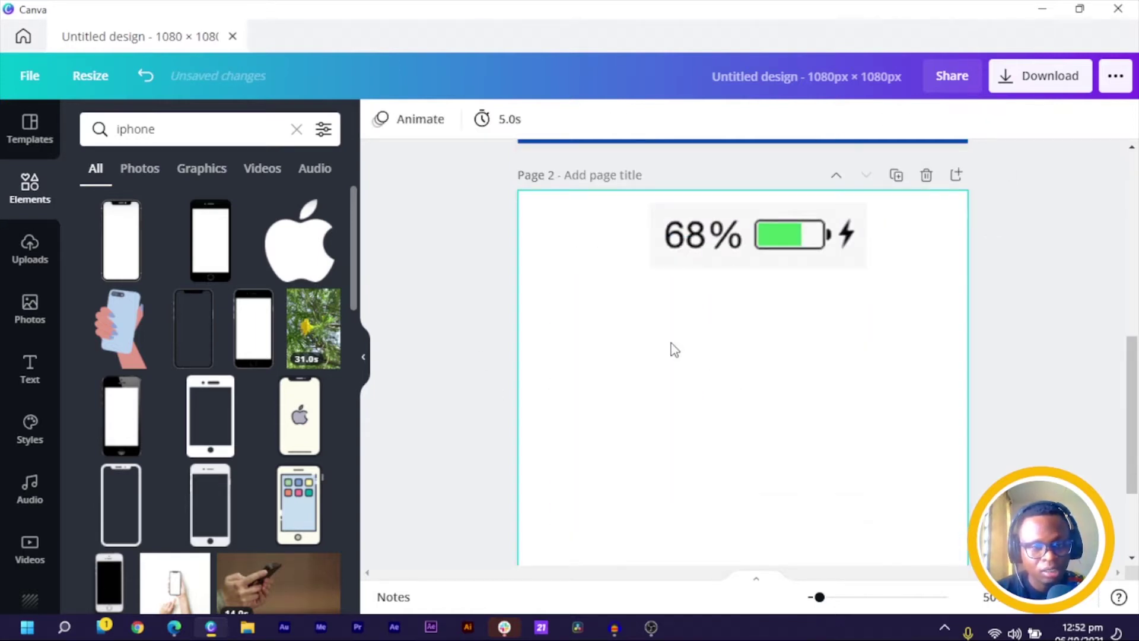
scroll(670, 342, up, 5)
key(ctrl+v)
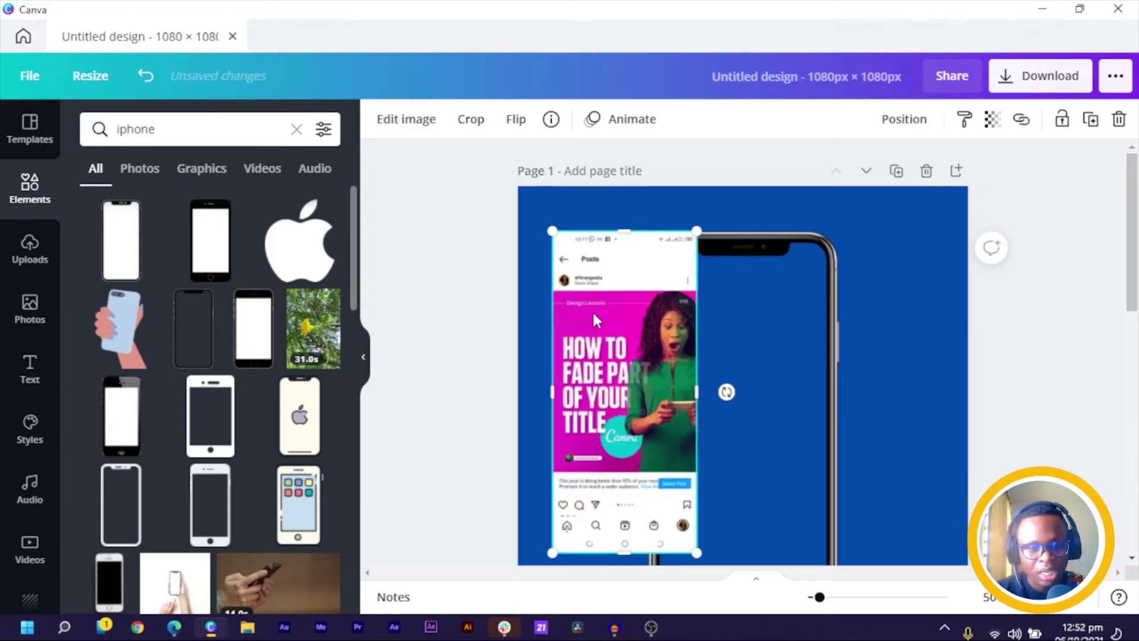
scroll(593, 311, down, 3)
scroll(629, 306, up, 2)
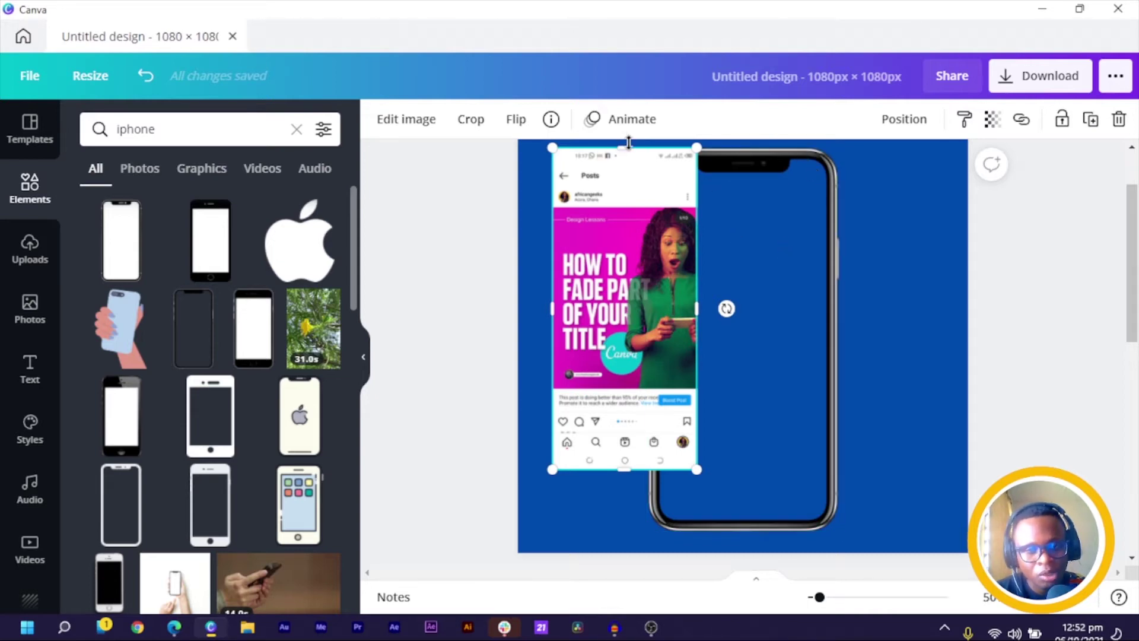
Crop the screenshot's top, drag it into the phone and enlarge it to fill the screen
drag(629, 143, 622, 165)
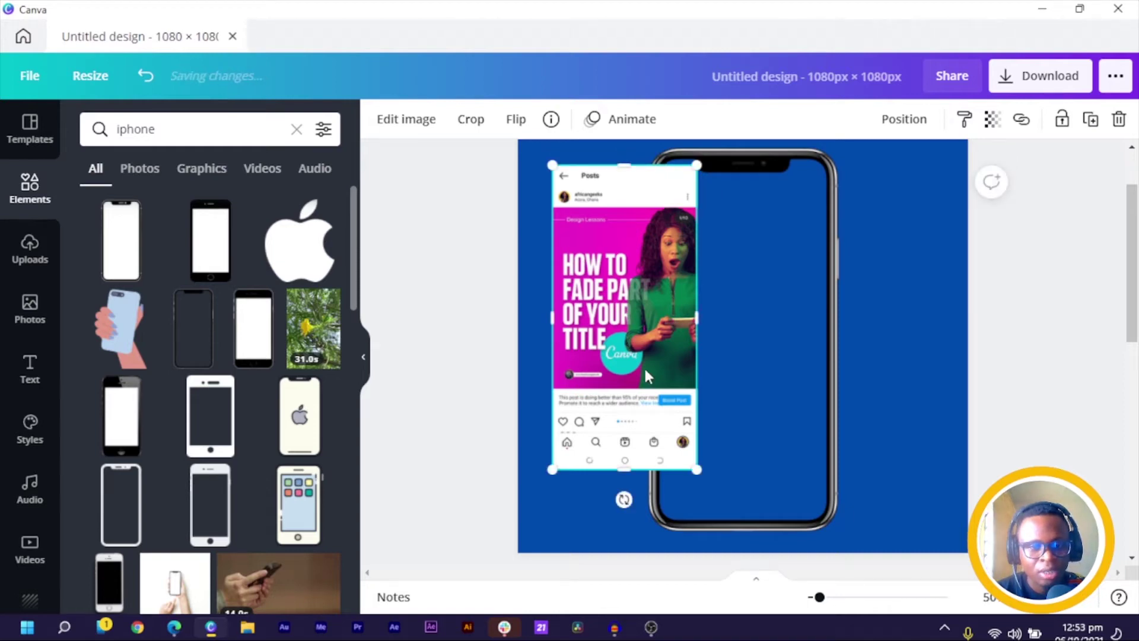
drag(623, 321, 729, 379)
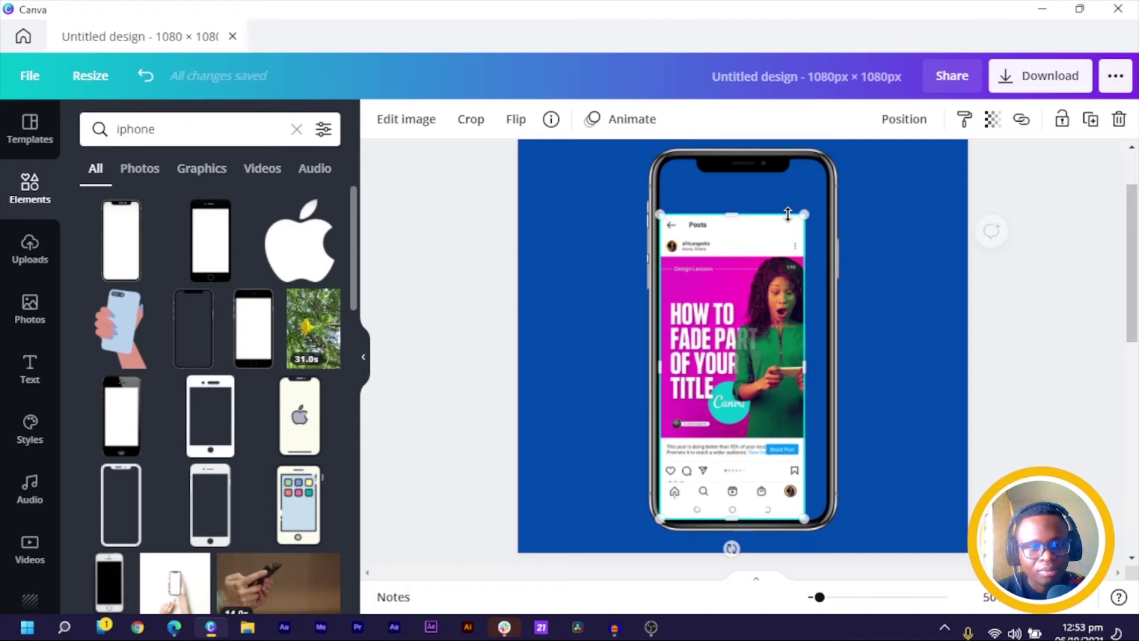
drag(806, 215, 831, 171)
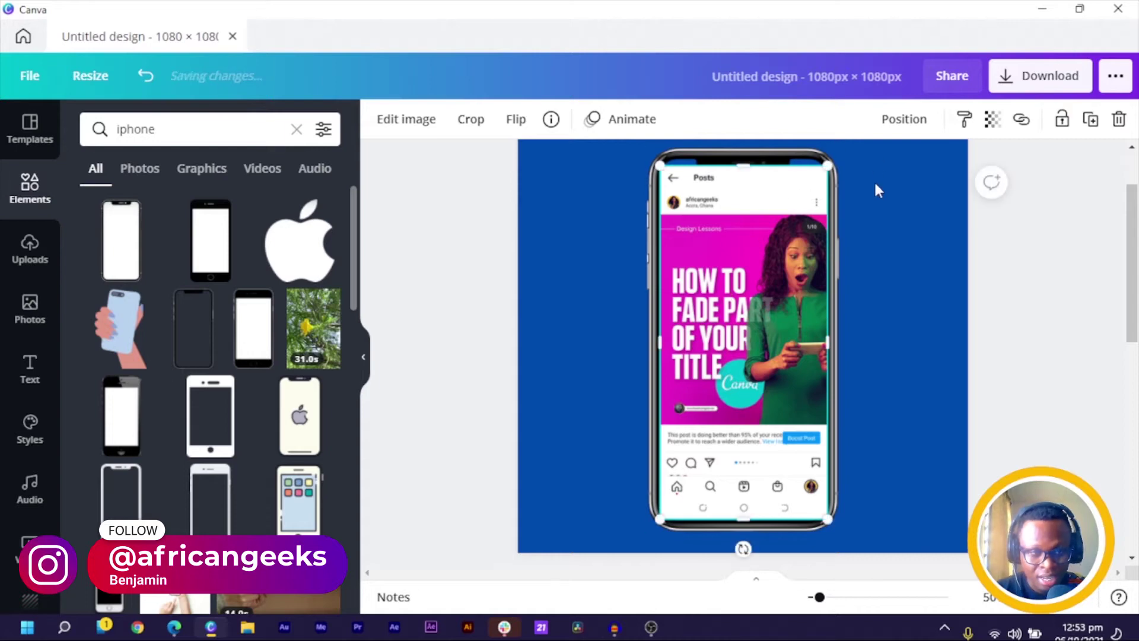
Centre the screenshot horizontally on the page
click(914, 125)
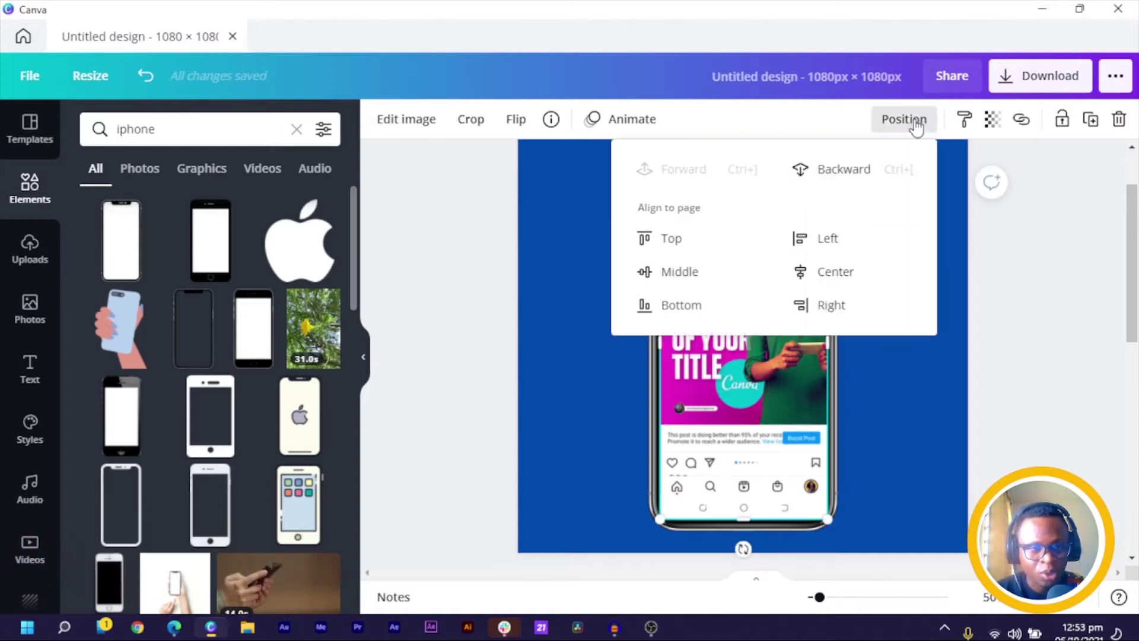
click(822, 270)
click(911, 425)
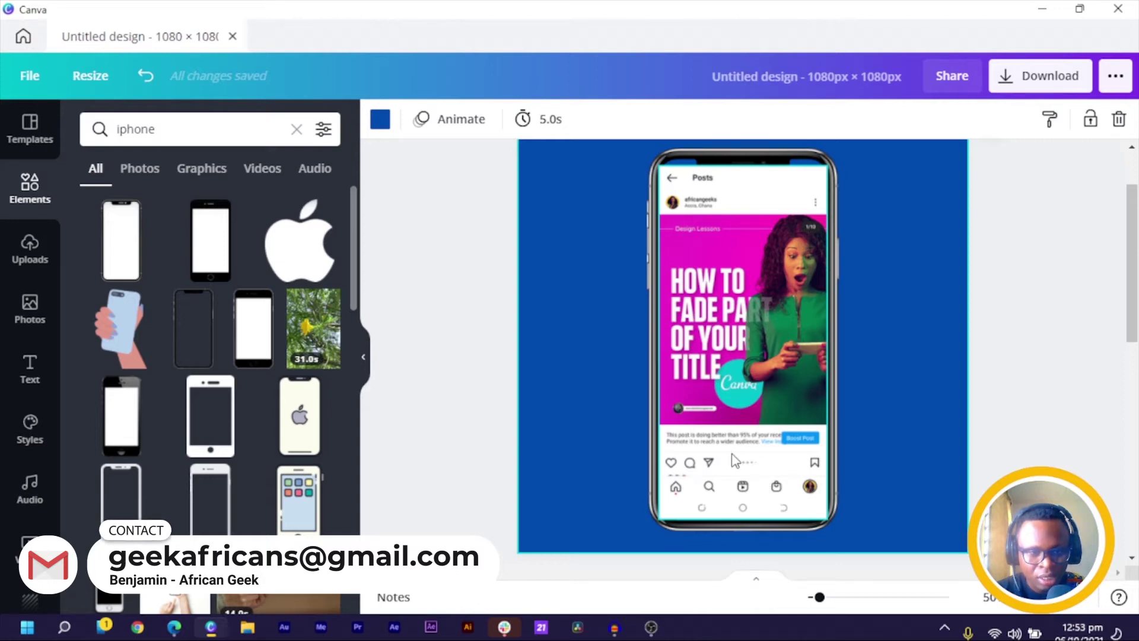
Send the screenshot behind the phone frame and zoom the canvas to 100%
right_click(763, 335)
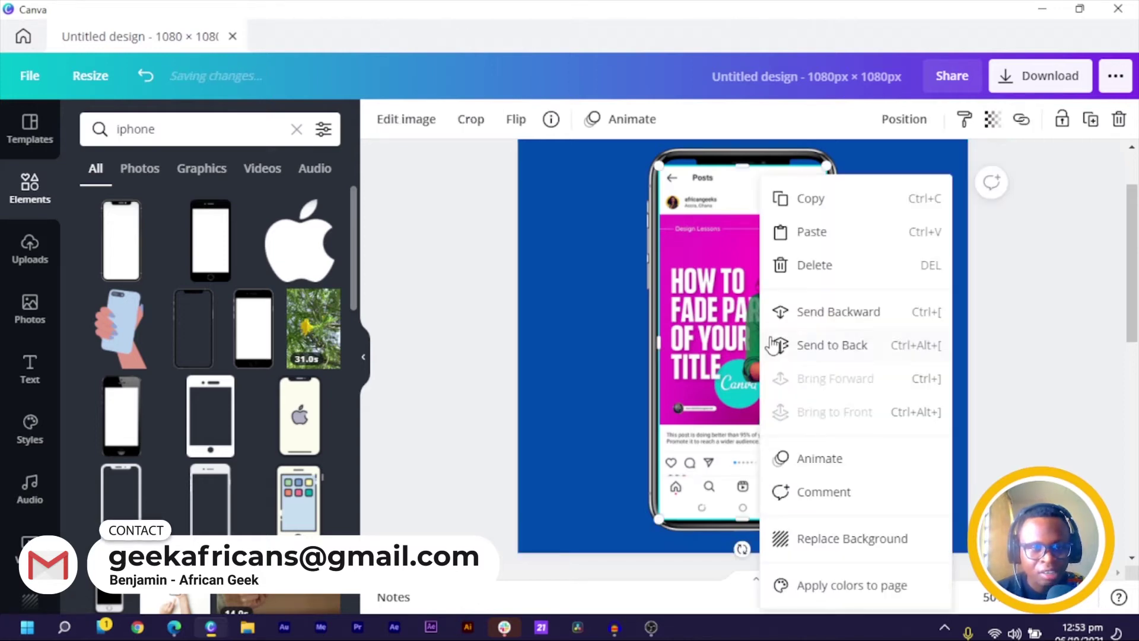
click(826, 343)
click(438, 402)
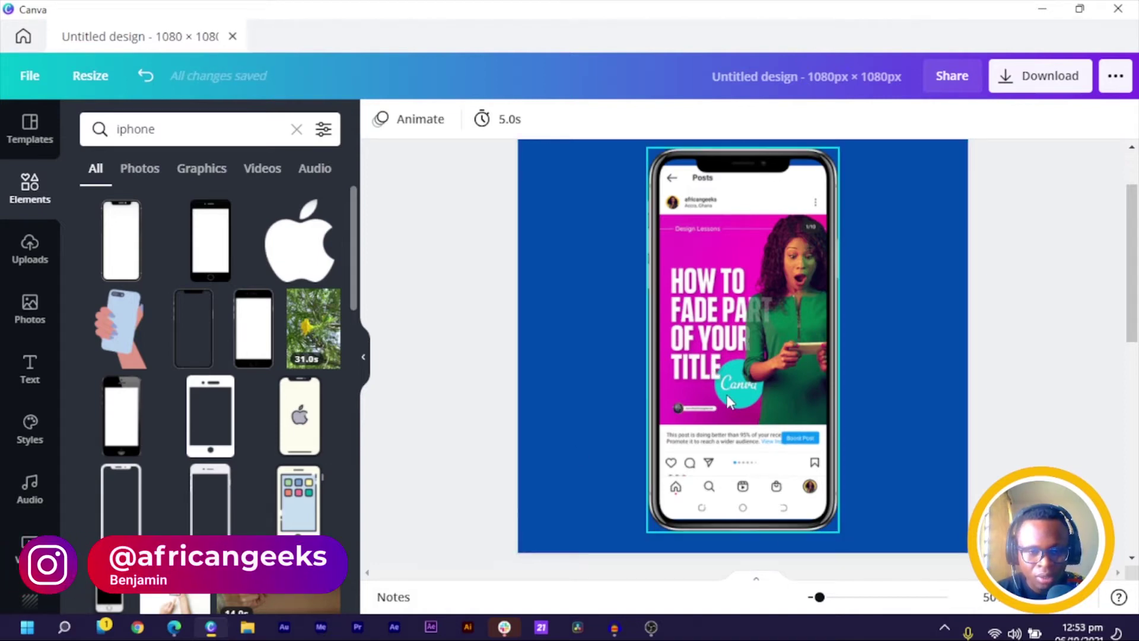
key(ctrl+plus)
key(ctrl+plus)
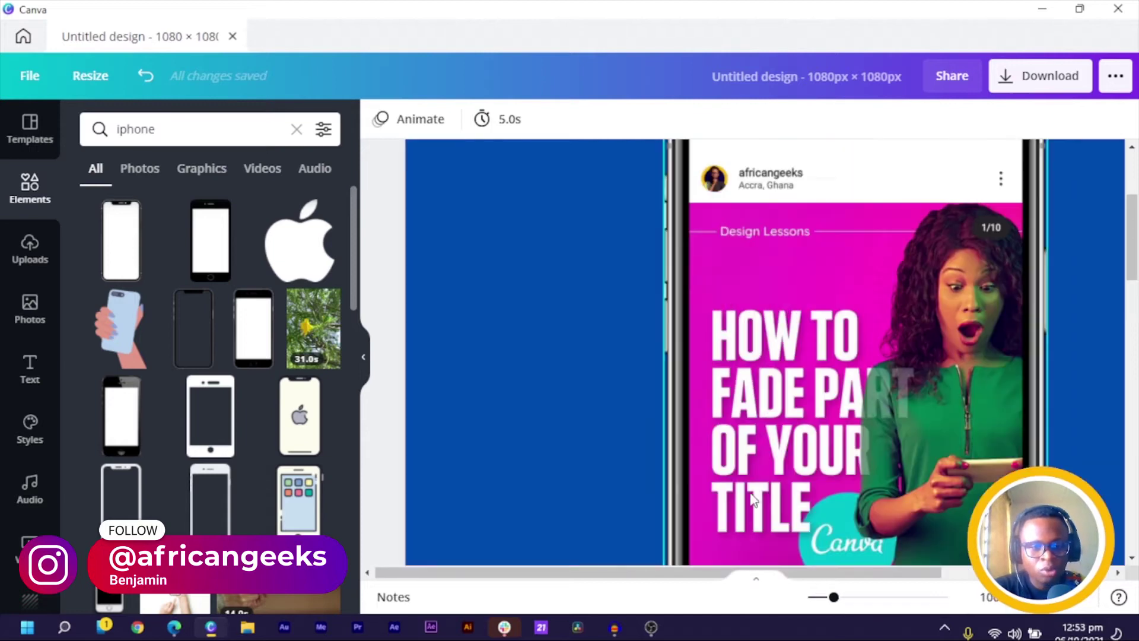
scroll(907, 362, down, 5)
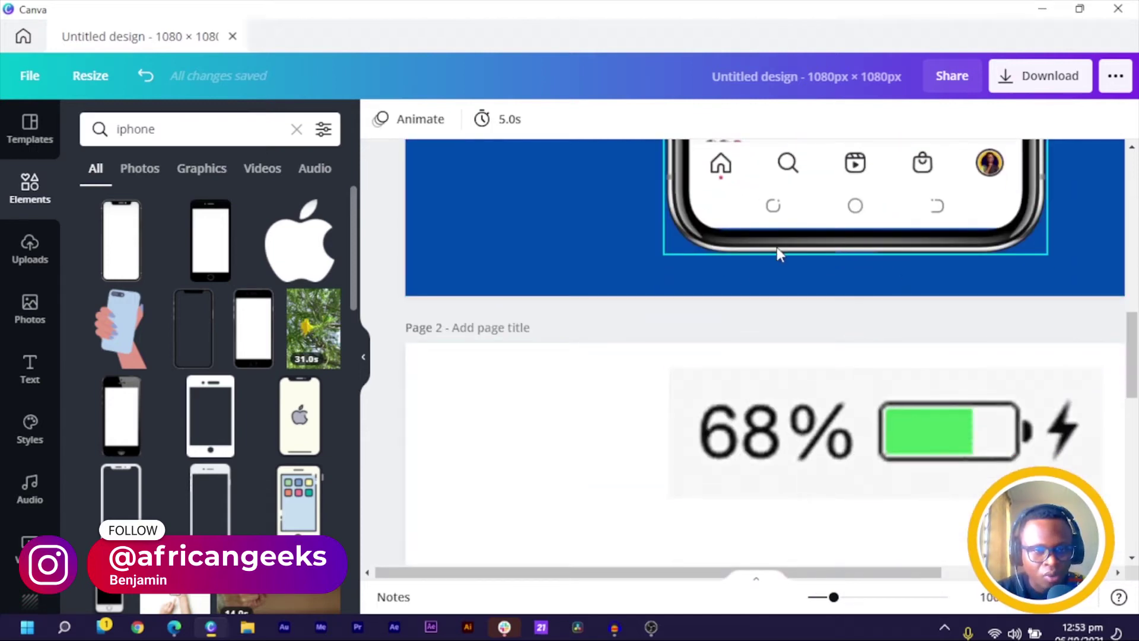
Nudge the inner screenshot down and trim its top to 403 × 838 below the notch, then zoom to 75%
scroll(849, 250, up, 3)
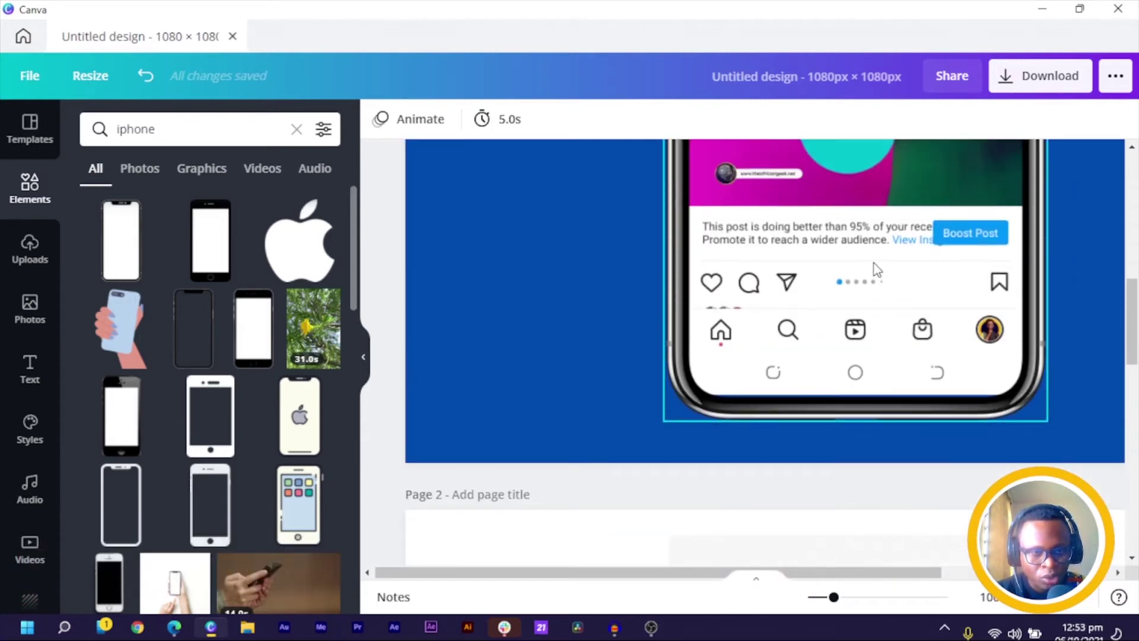
click(874, 264)
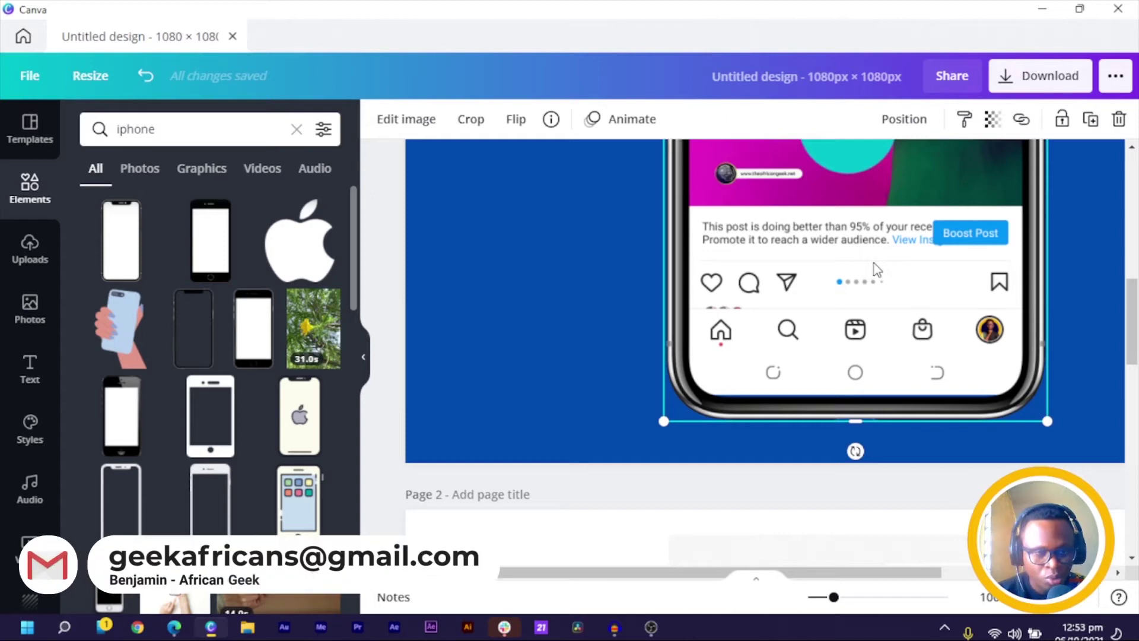
click(851, 288)
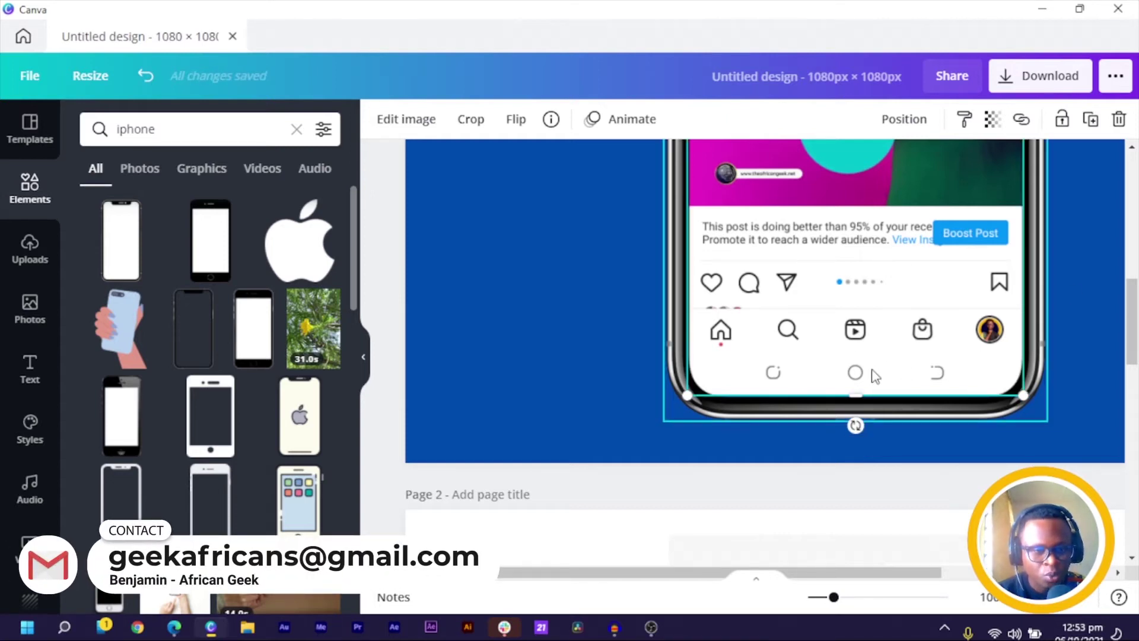
drag(875, 378, 874, 382)
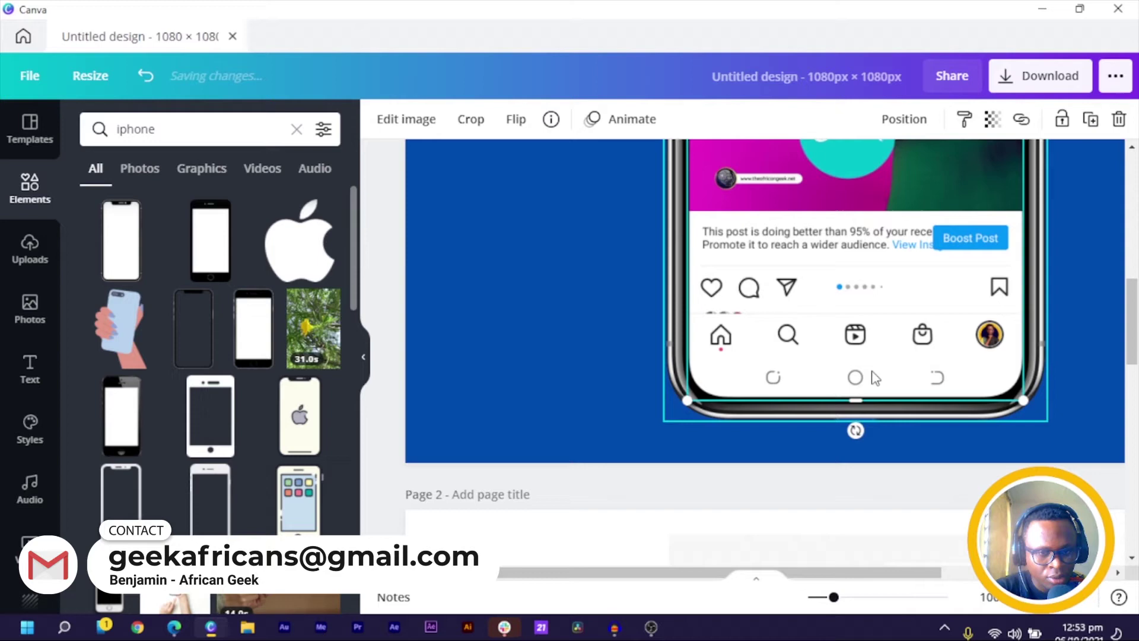
scroll(944, 403, up, 8)
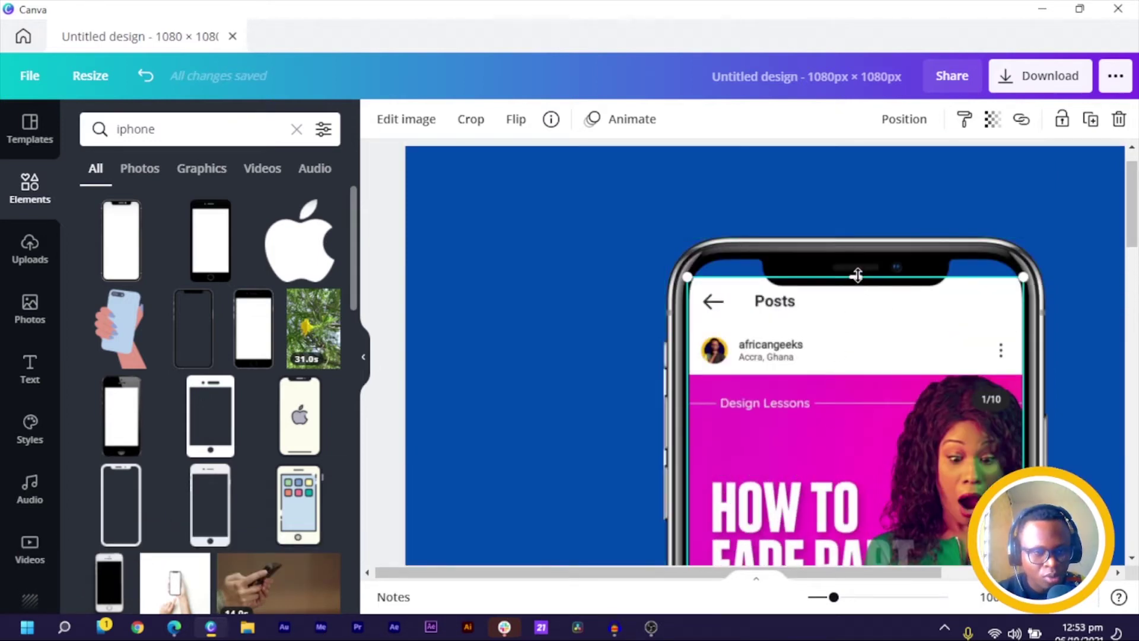
drag(857, 276, 854, 285)
key(ctrl+minus)
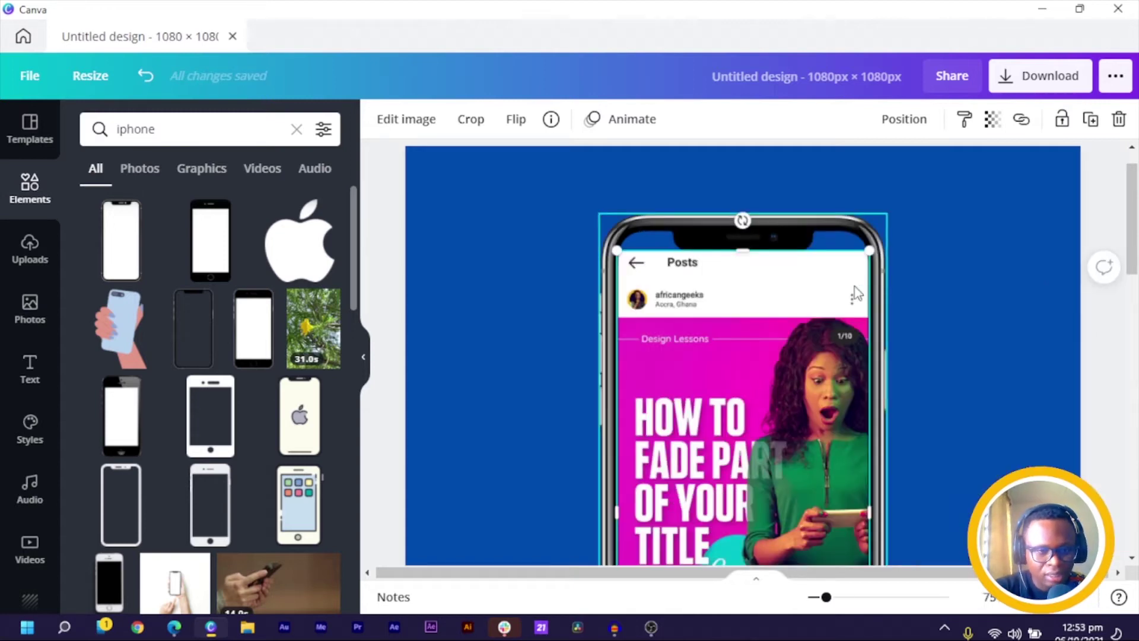
Move the 68% battery graphic from page 2 onto page 1
click(952, 280)
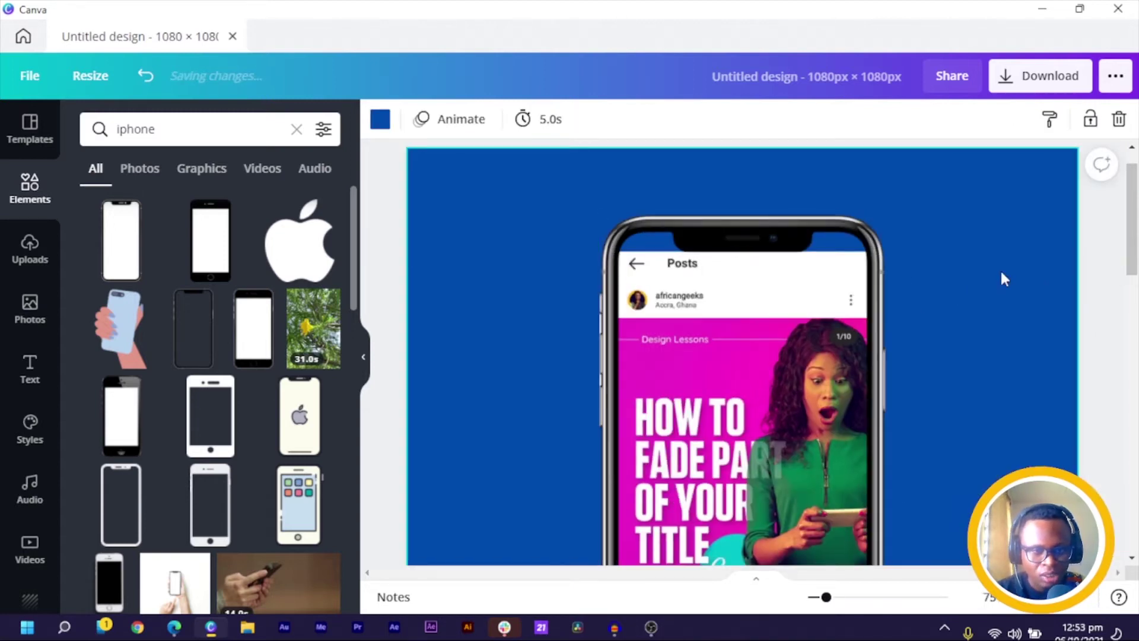
scroll(1009, 270, down, 5)
scroll(1006, 262, down, 5)
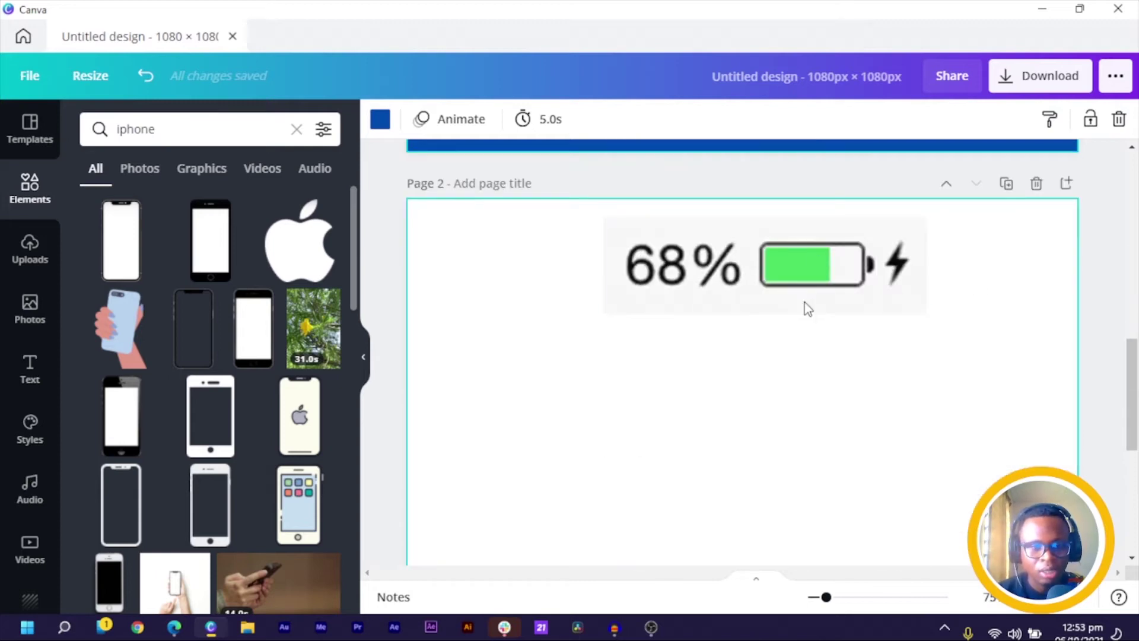
click(815, 254)
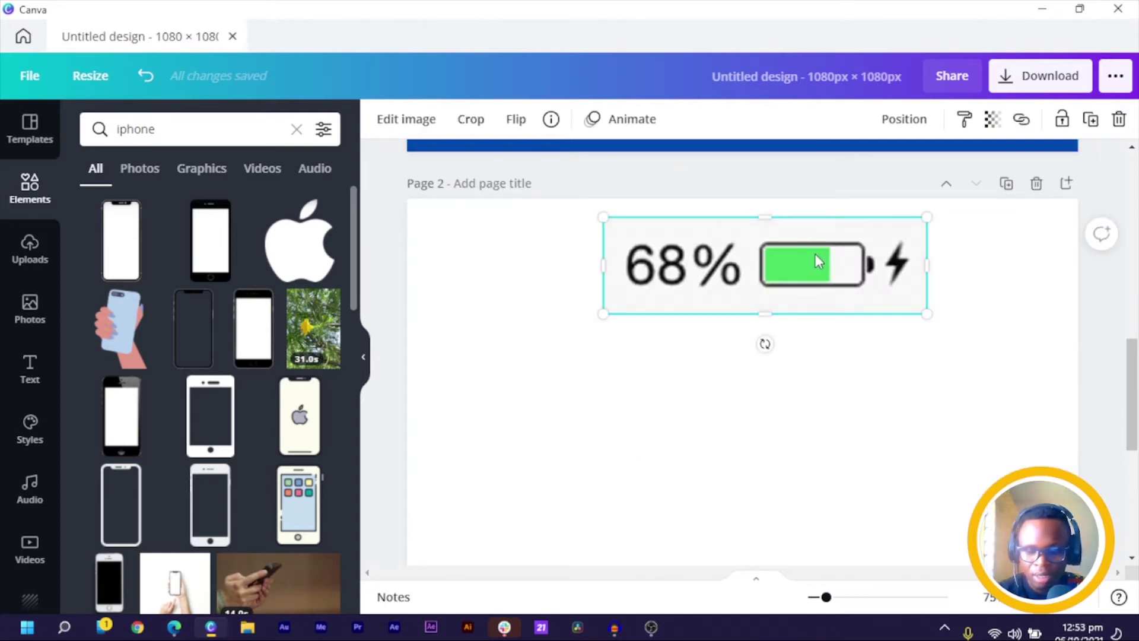
key(Delete)
scroll(814, 252, up, 5)
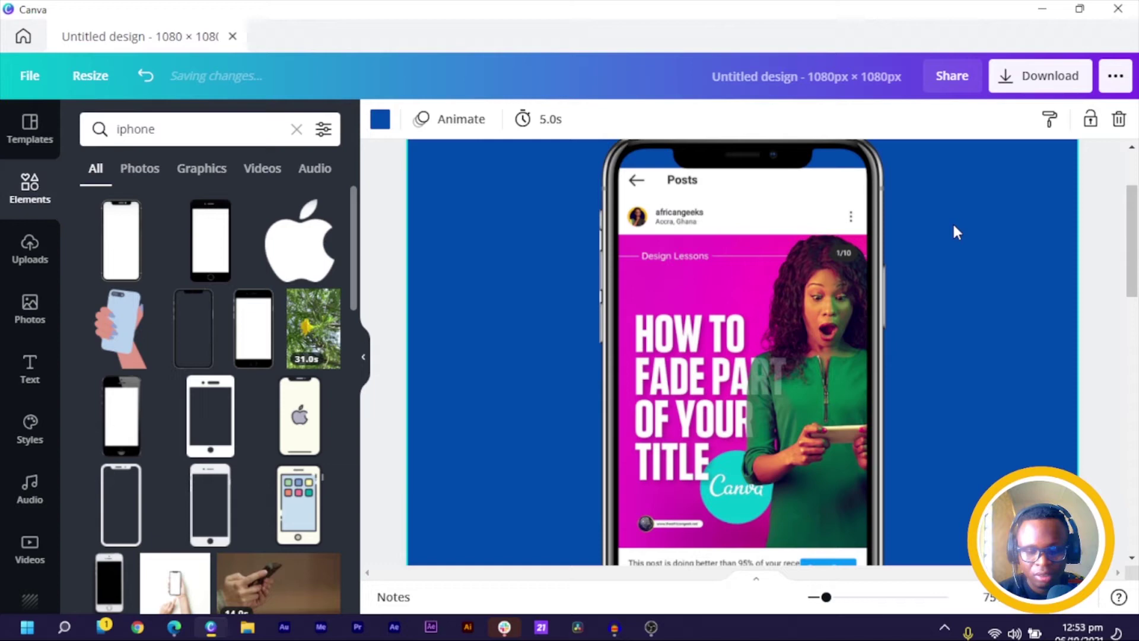
key(ctrl+v)
Shrink the battery graphic to a small badge above the phone's top-right corner
scroll(822, 251, up, 3)
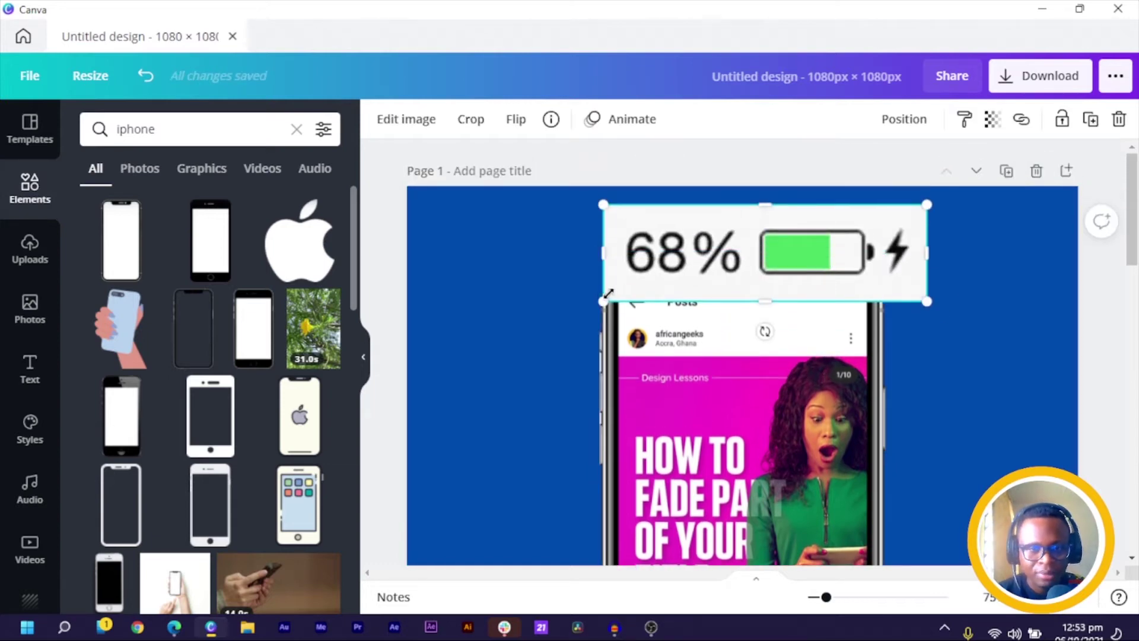
drag(657, 289, 892, 229)
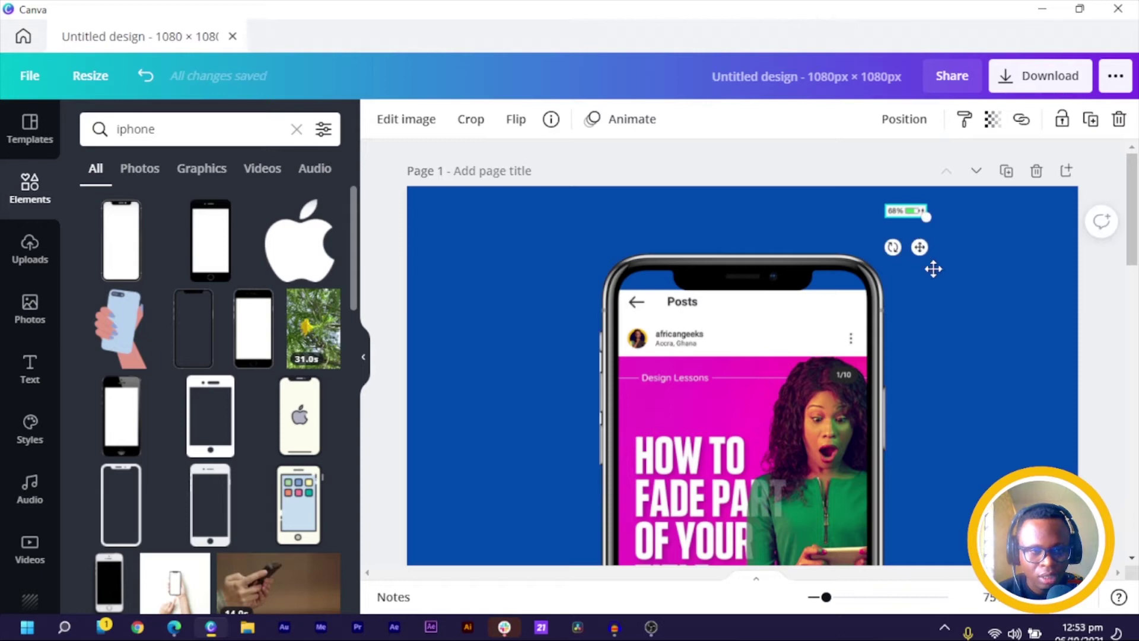
drag(933, 269, 946, 296)
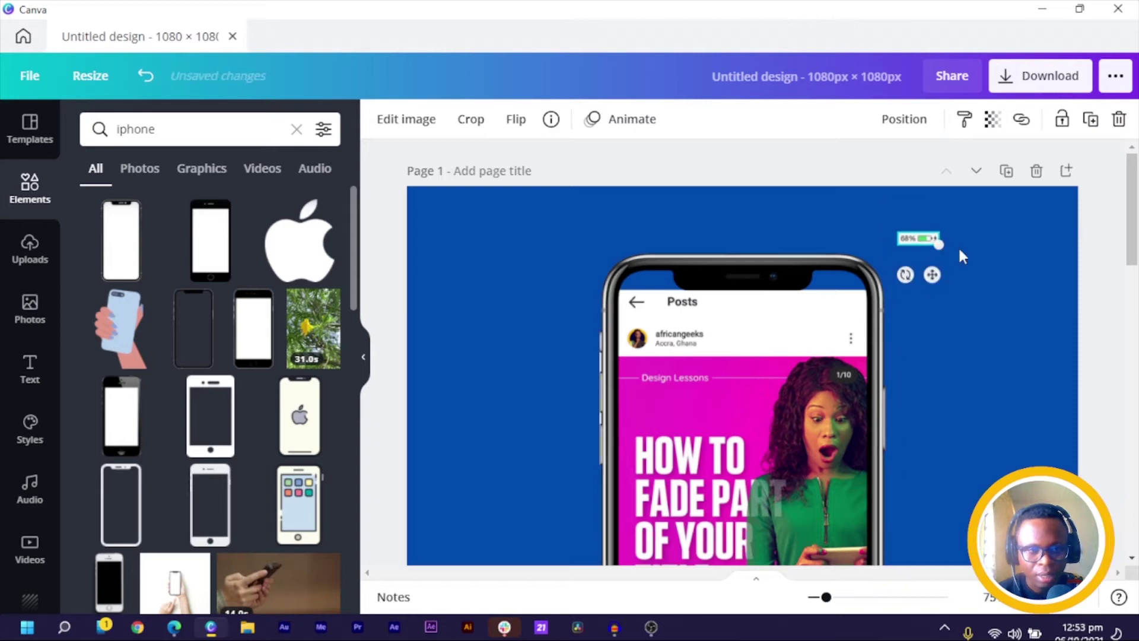
click(957, 331)
Add a grey rectangle and reshape it into a thin bar stretched across the phone's top
key(r)
scroll(747, 488, down, 4)
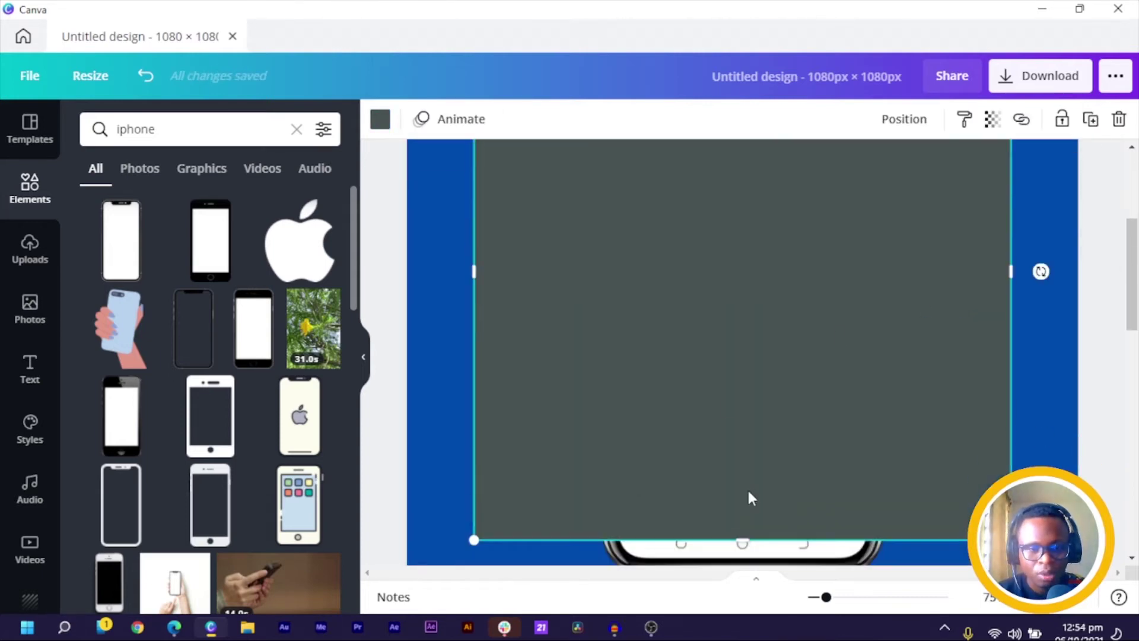
drag(786, 287, 765, 335)
scroll(775, 322, up, 4)
drag(474, 335, 673, 293)
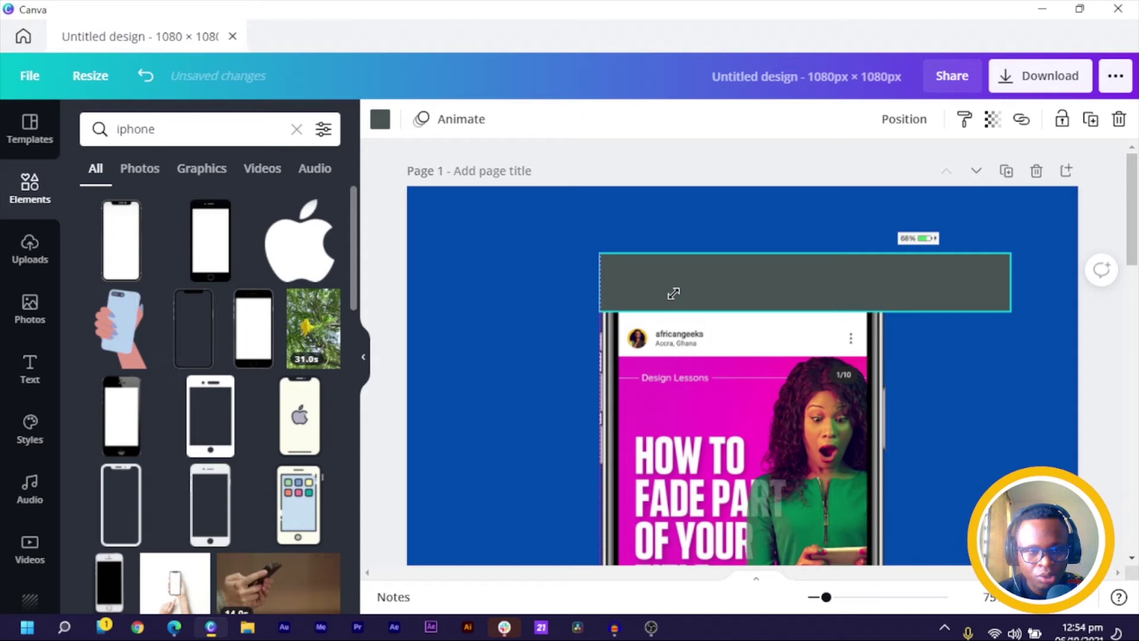
drag(920, 287, 668, 287)
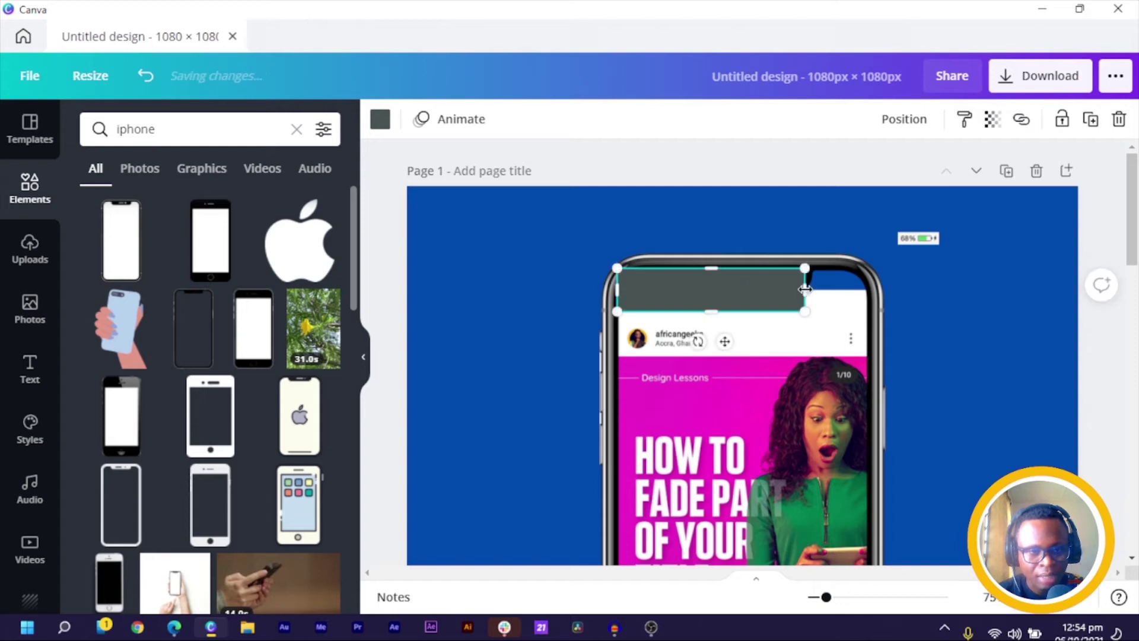
drag(805, 289, 868, 285)
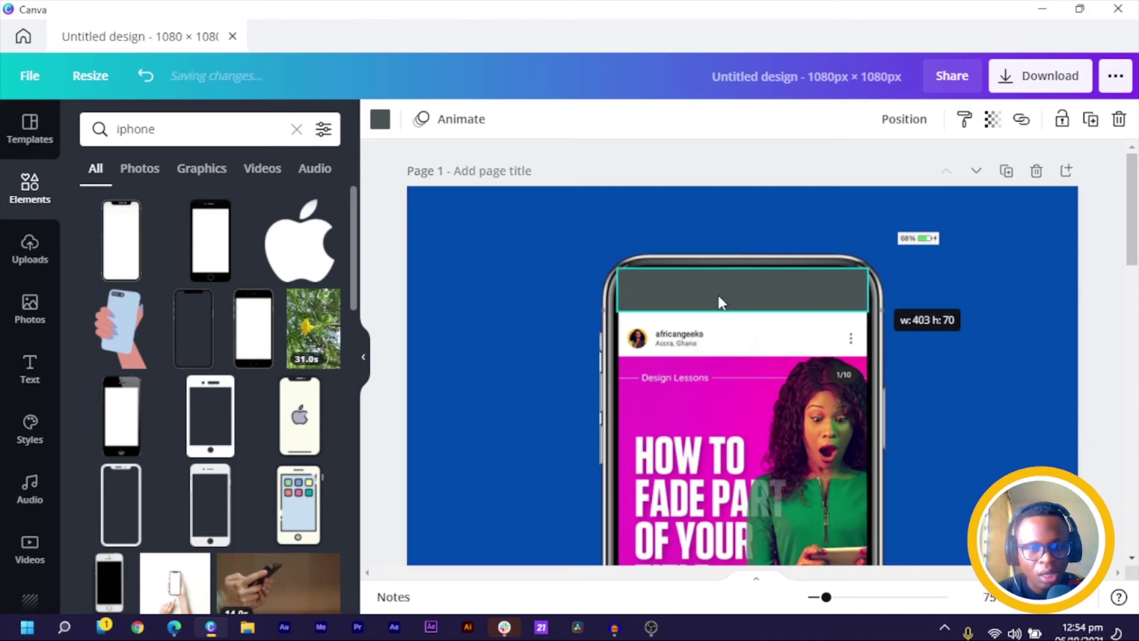
Widen the grey bar slightly and send it behind the phone frame so the notch shows
click(466, 253)
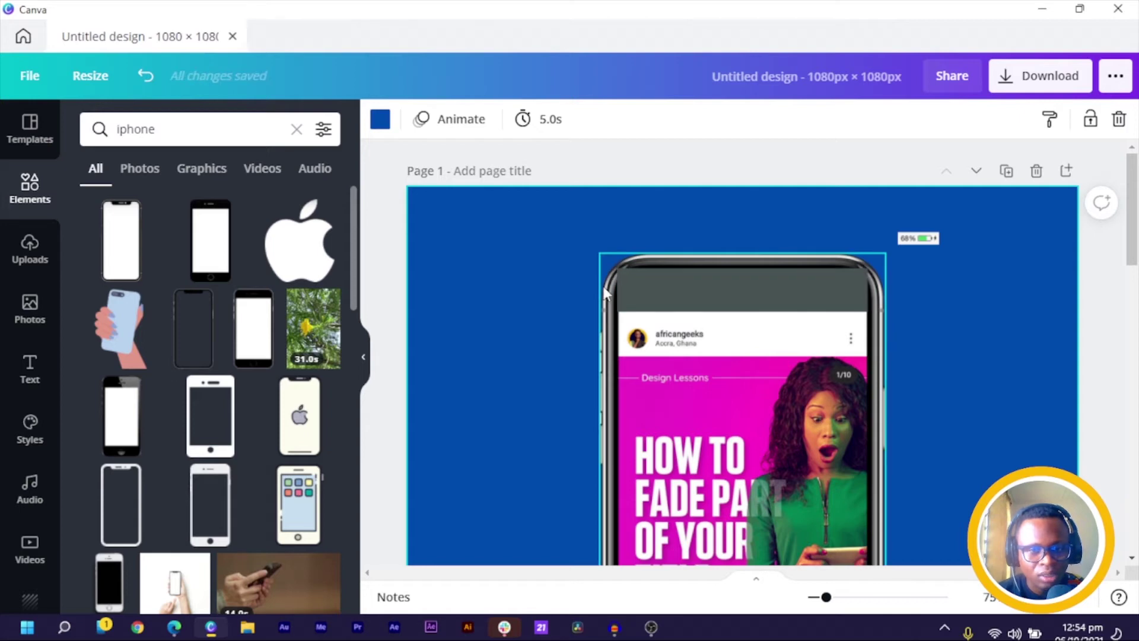
click(671, 304)
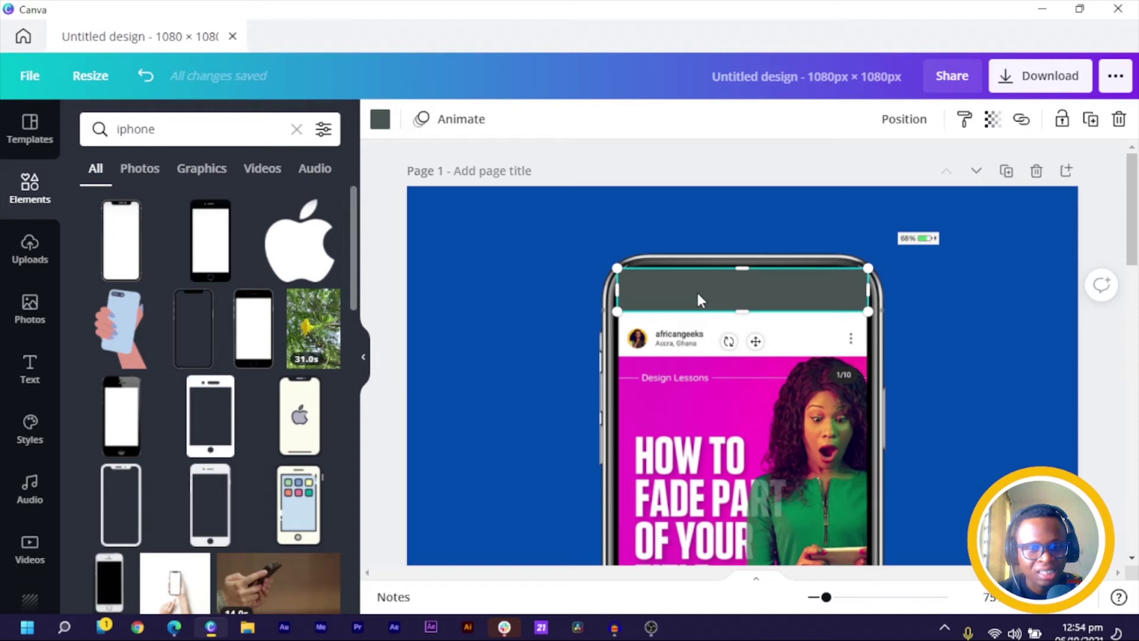
drag(871, 290, 879, 295)
click(517, 242)
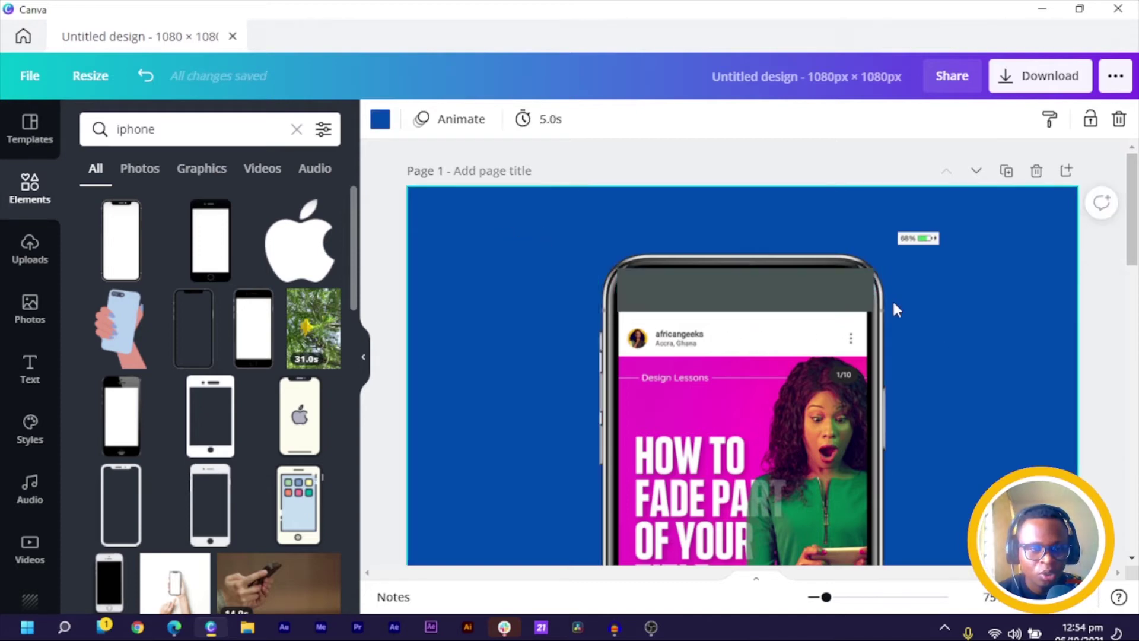
click(763, 295)
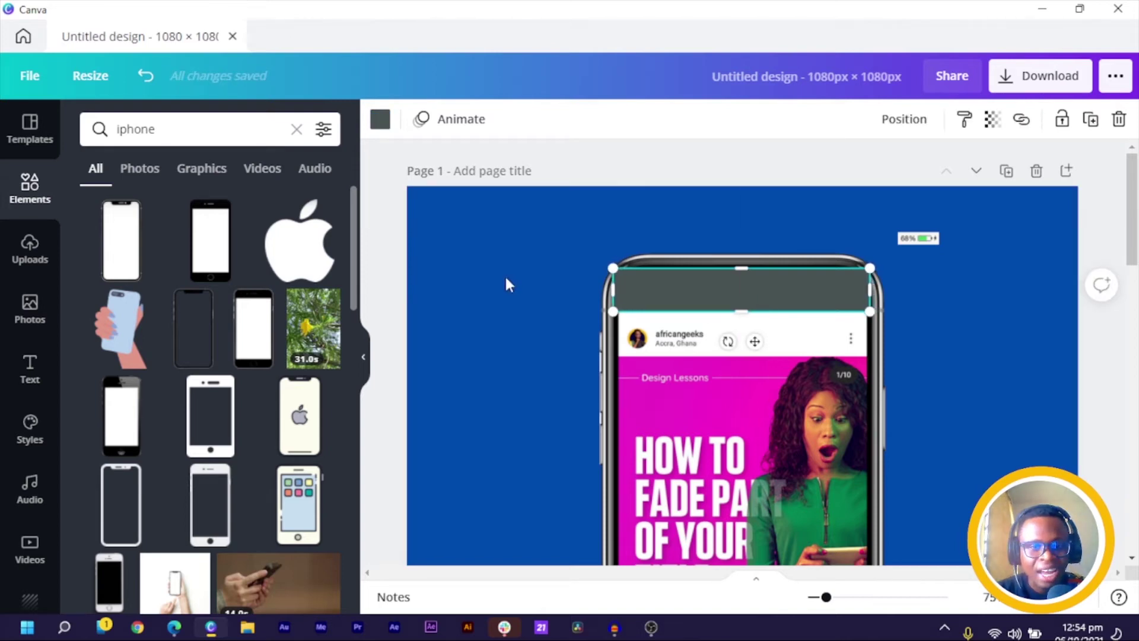
click(534, 284)
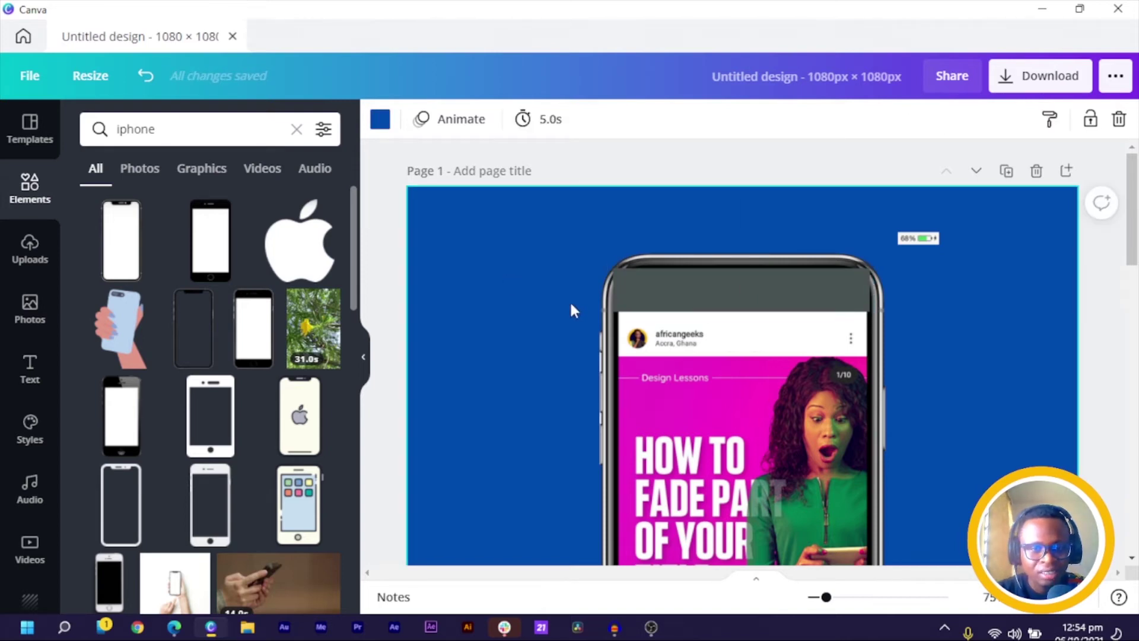
right_click(737, 299)
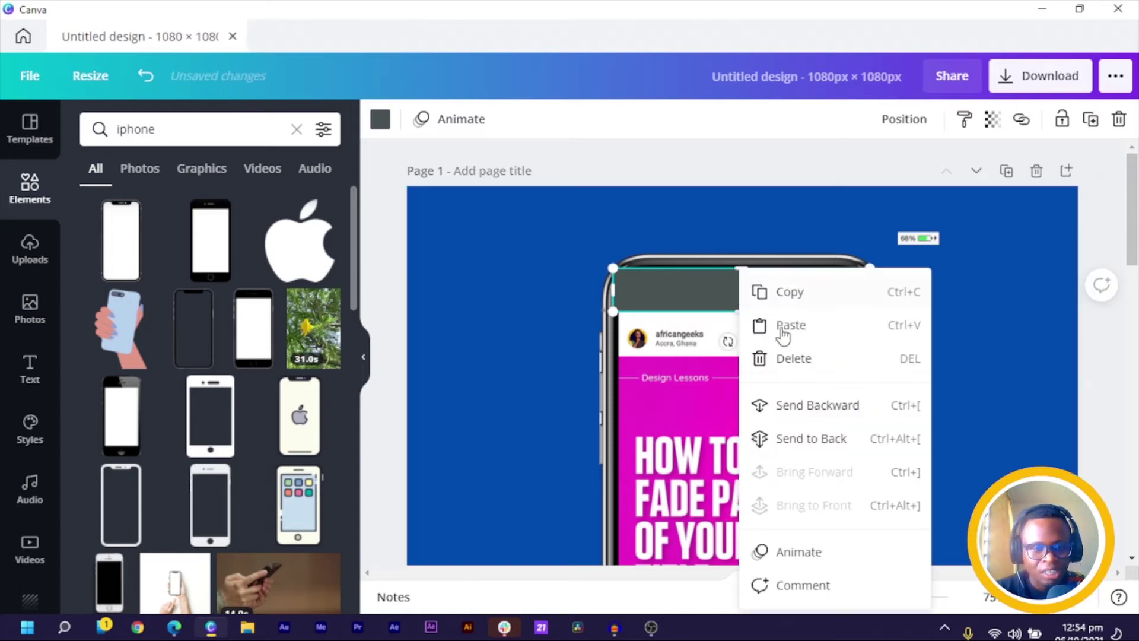
click(829, 444)
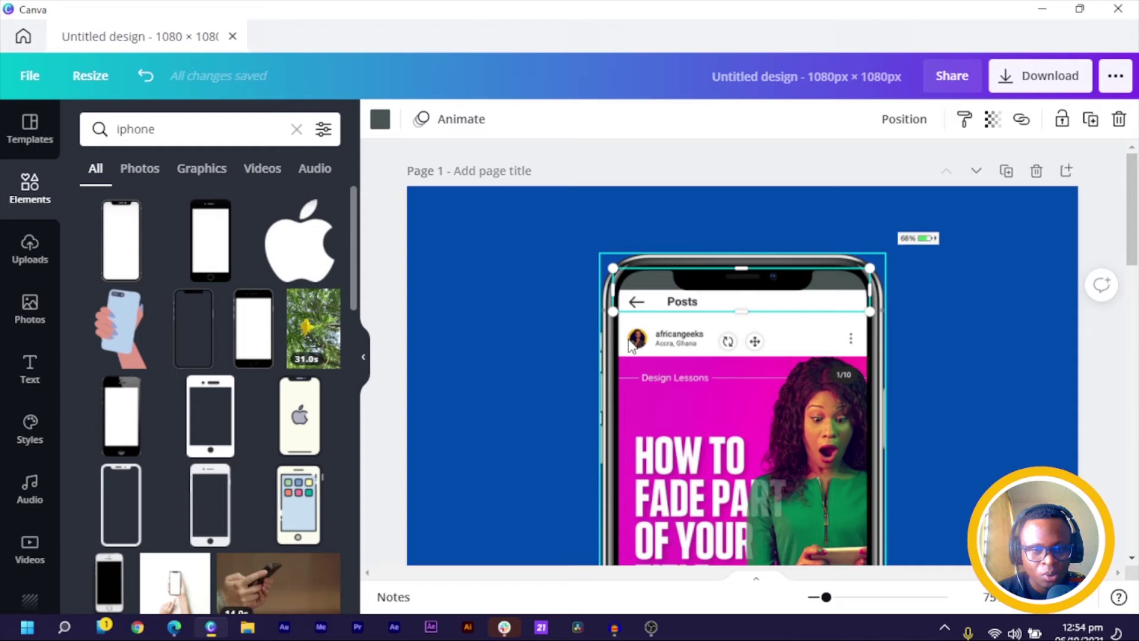
Move the 68% battery badge onto the phone's top-right status bar beside the notch, and shrink it slightly
drag(917, 239, 831, 239)
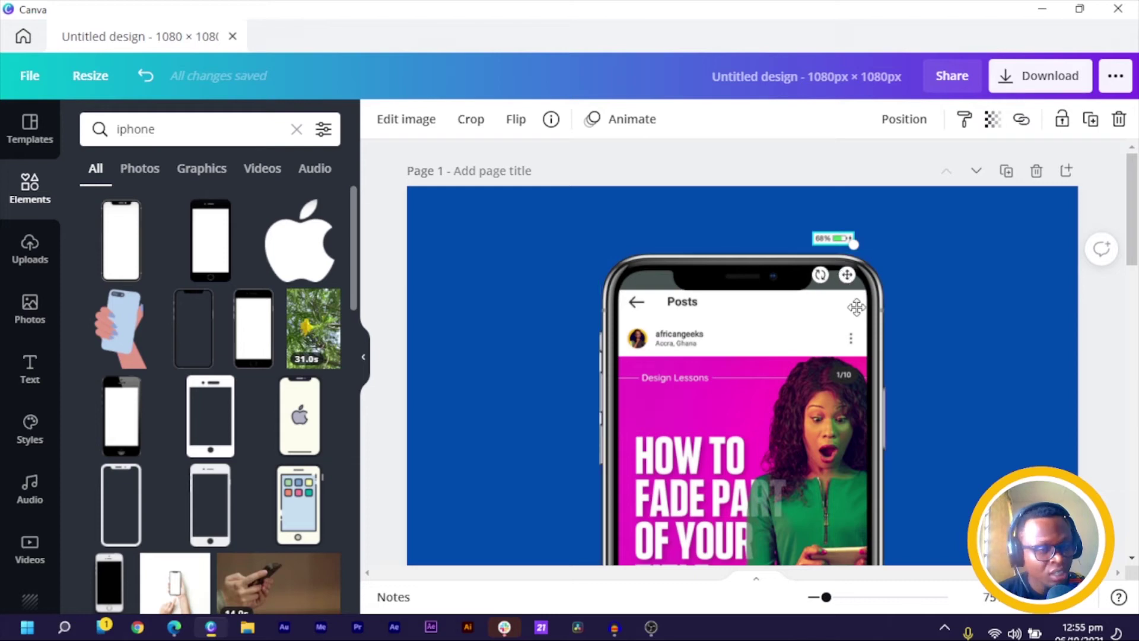
drag(839, 282, 845, 330)
key(ctrl+plus)
key(ctrl+plus)
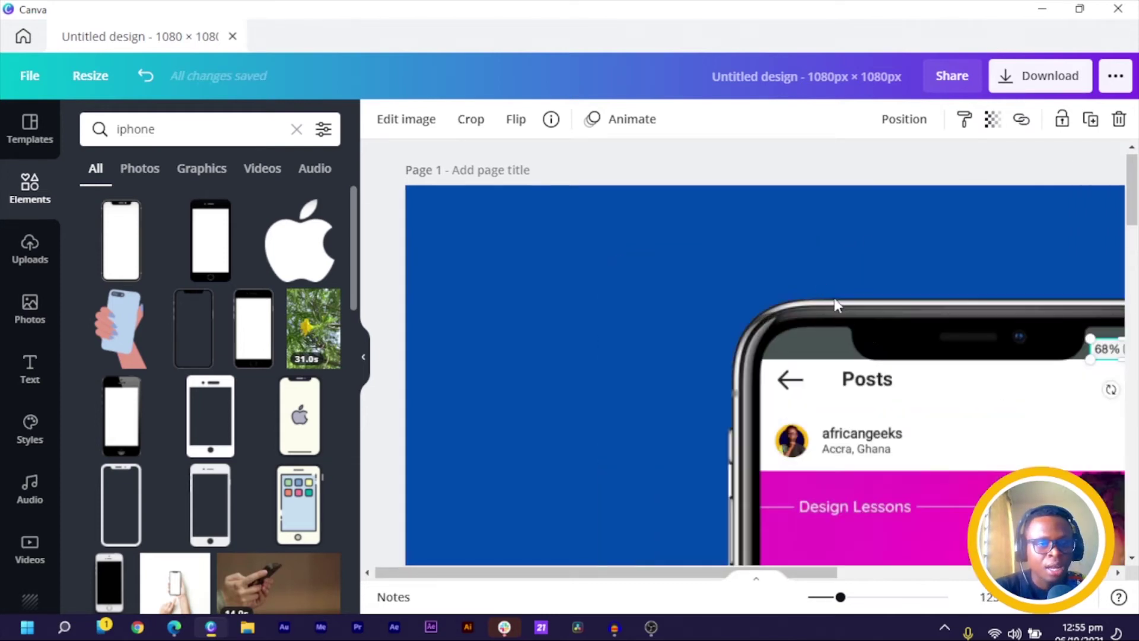
drag(656, 575, 804, 439)
click(858, 355)
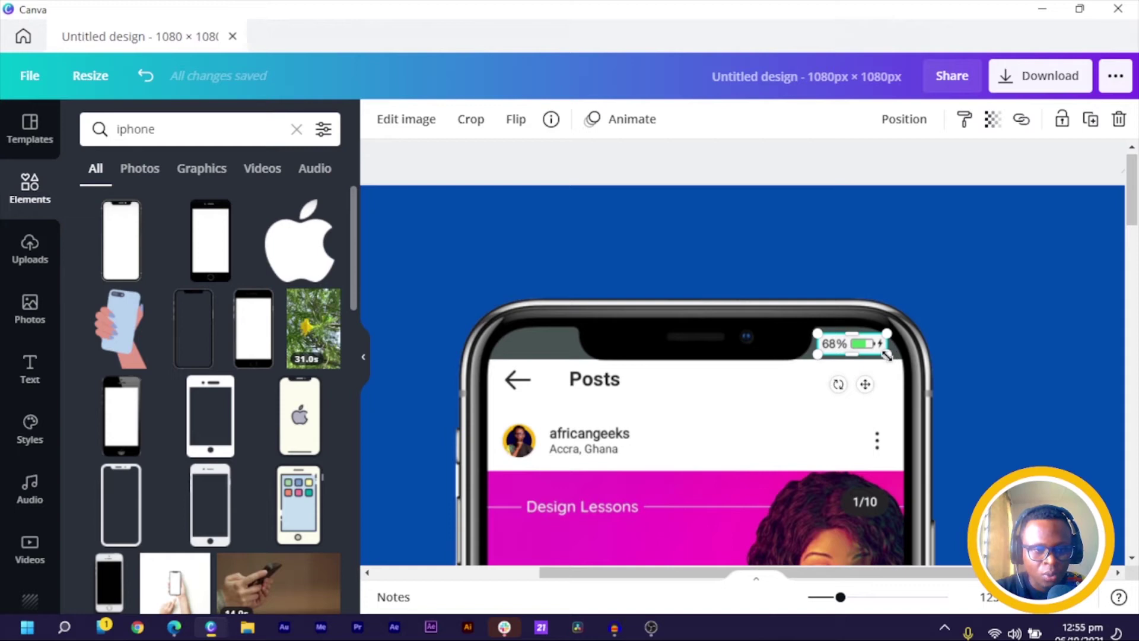
drag(886, 355, 885, 356)
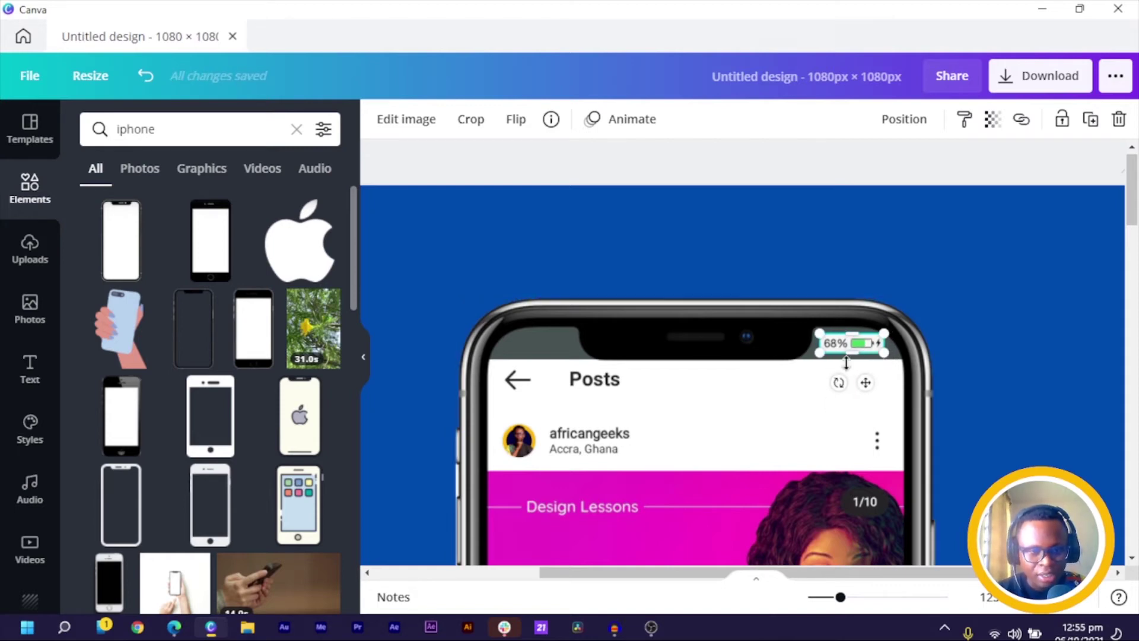
Recolour the status-bar strip light grey #F7F7F7, sampled with the eyedropper from the phone screen
click(544, 341)
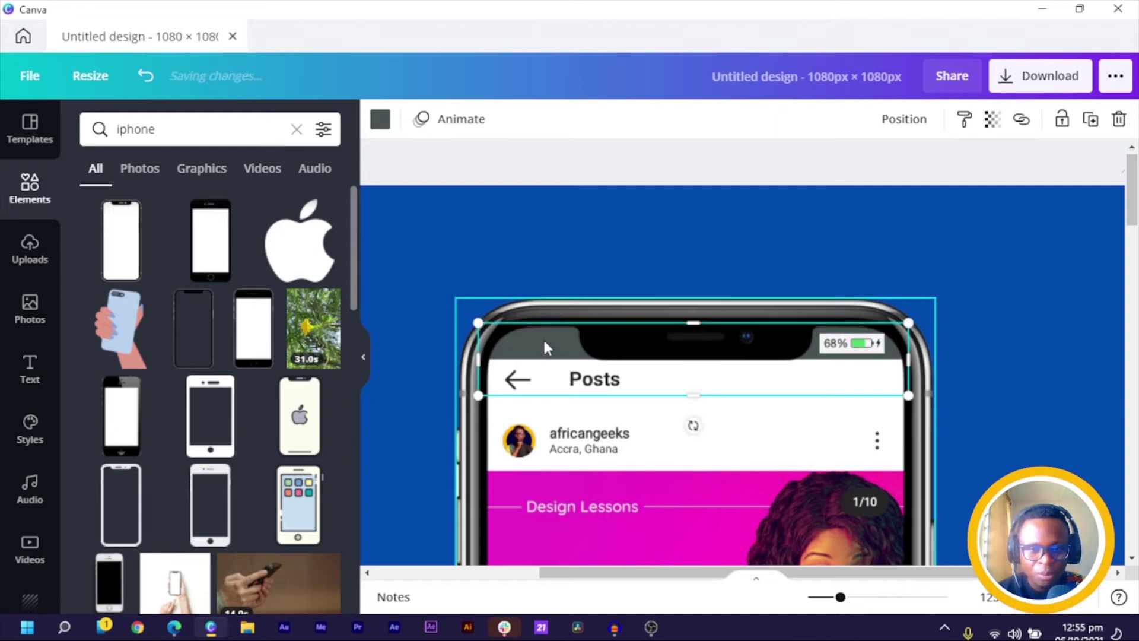
click(381, 119)
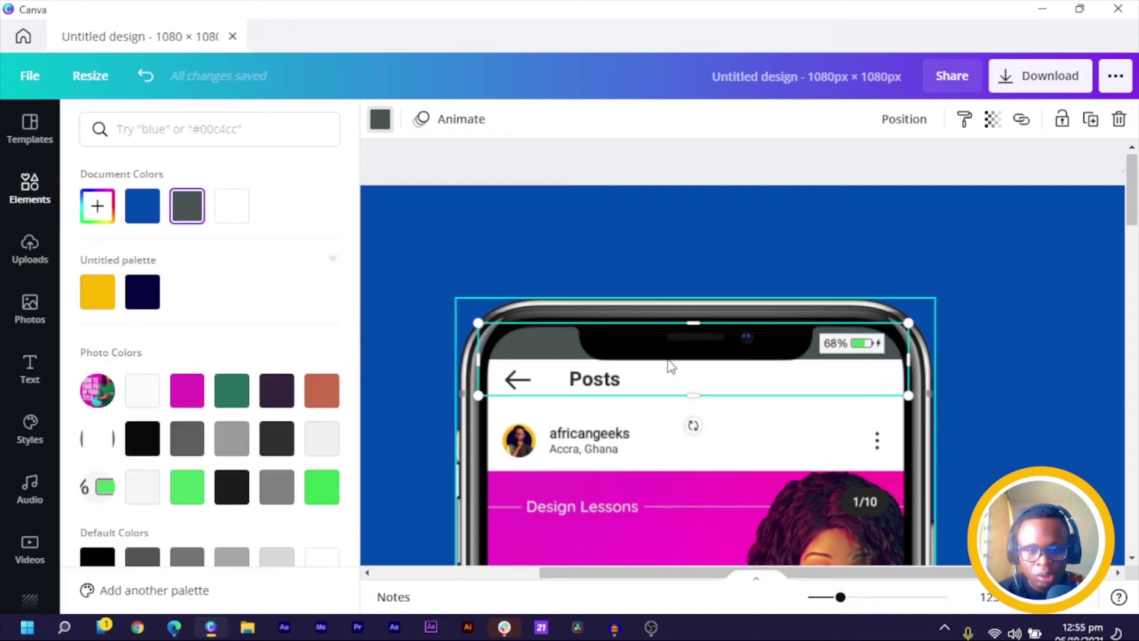
click(95, 206)
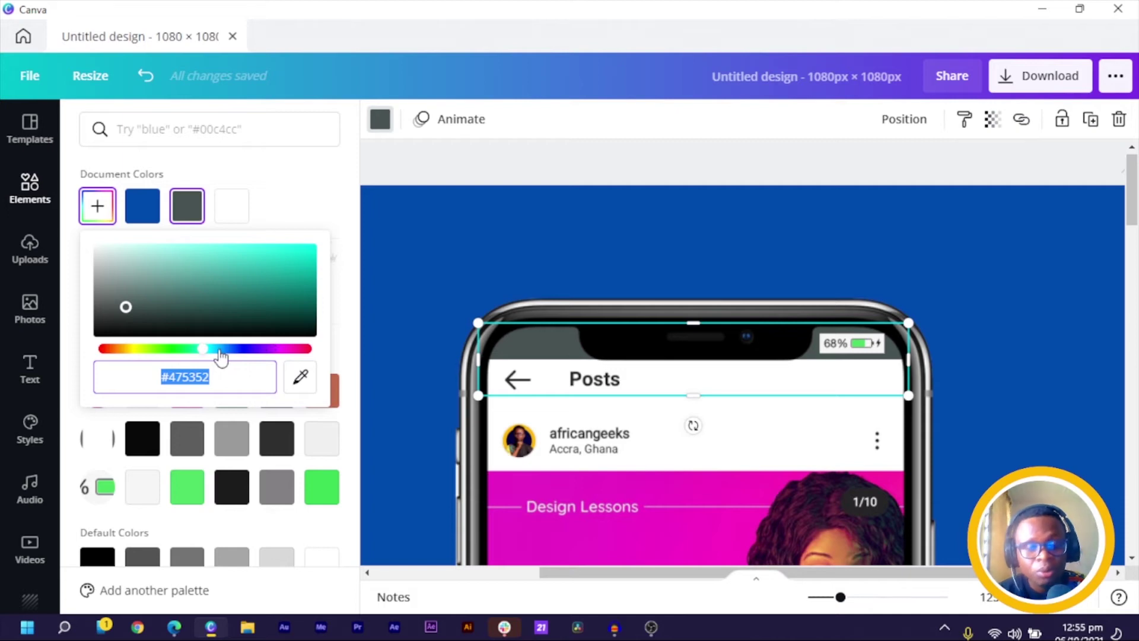
click(301, 379)
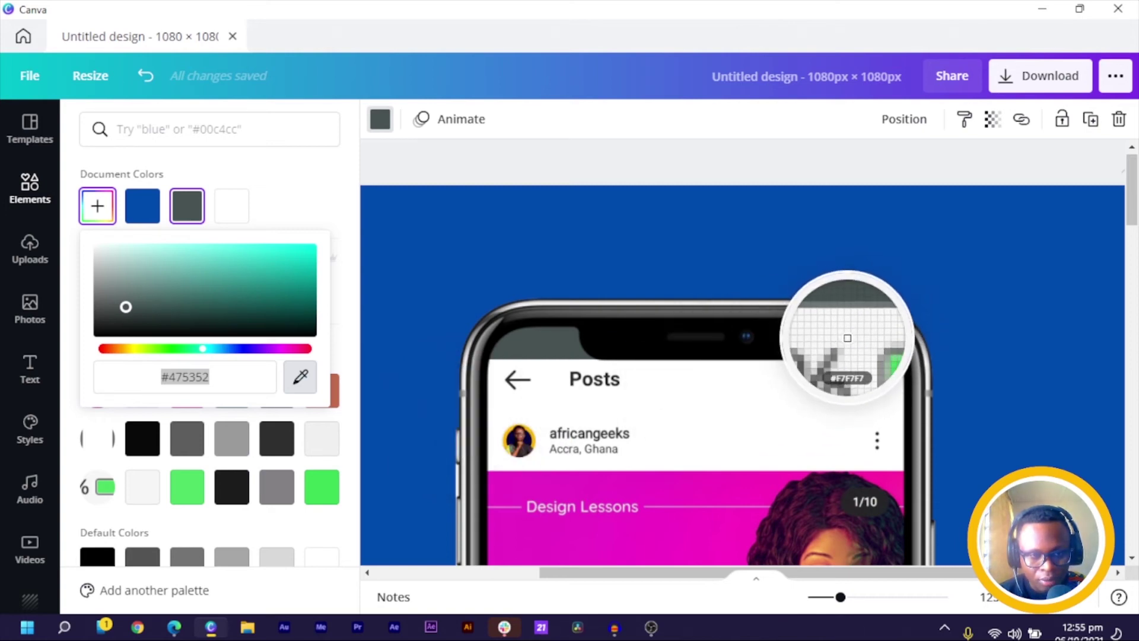
click(842, 335)
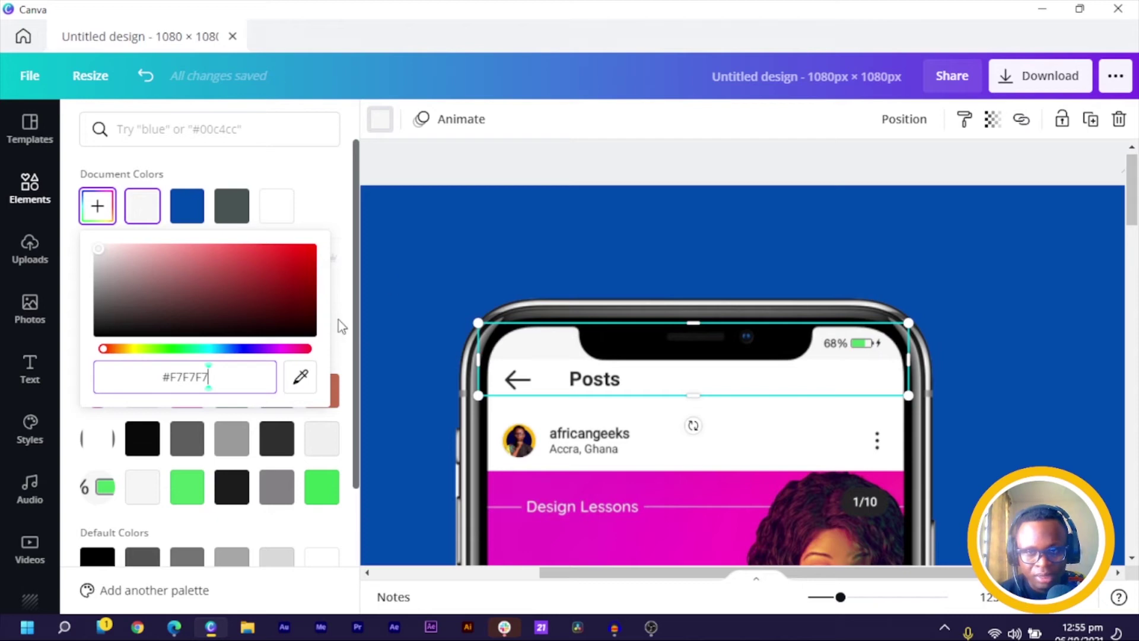
click(554, 159)
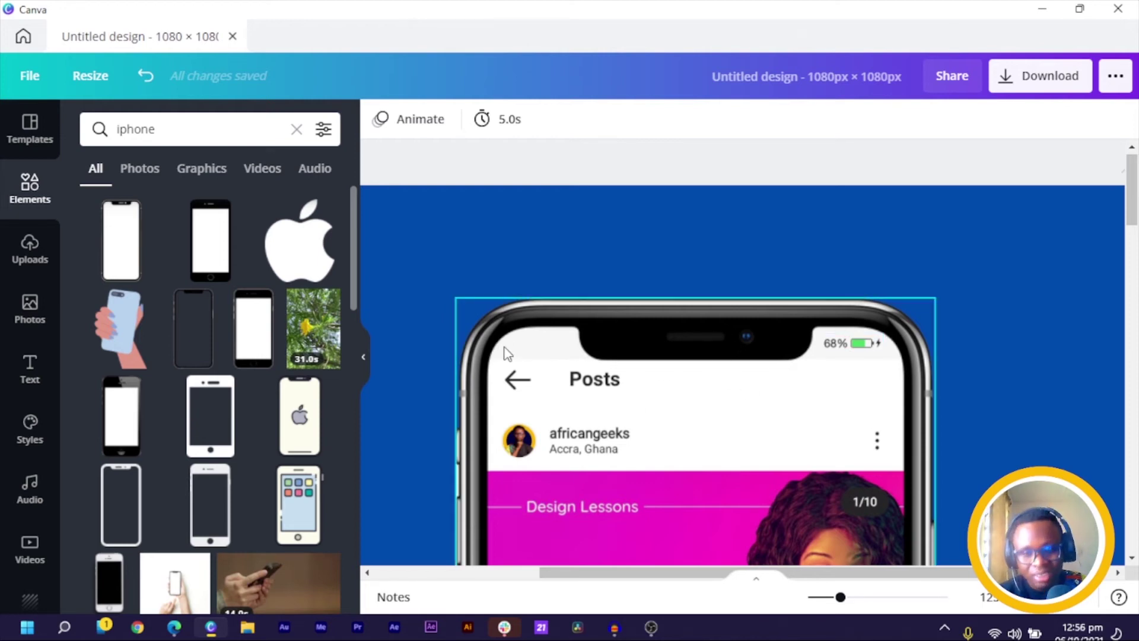
scroll(507, 354, down, 3)
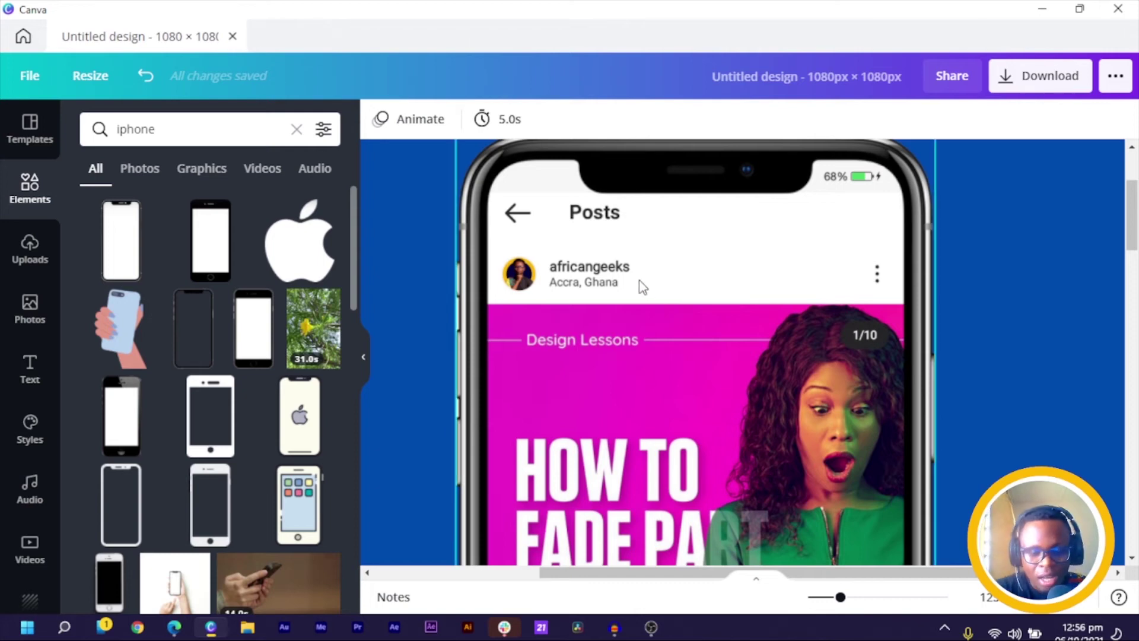
ctrl+scroll(640, 280, down, 5)
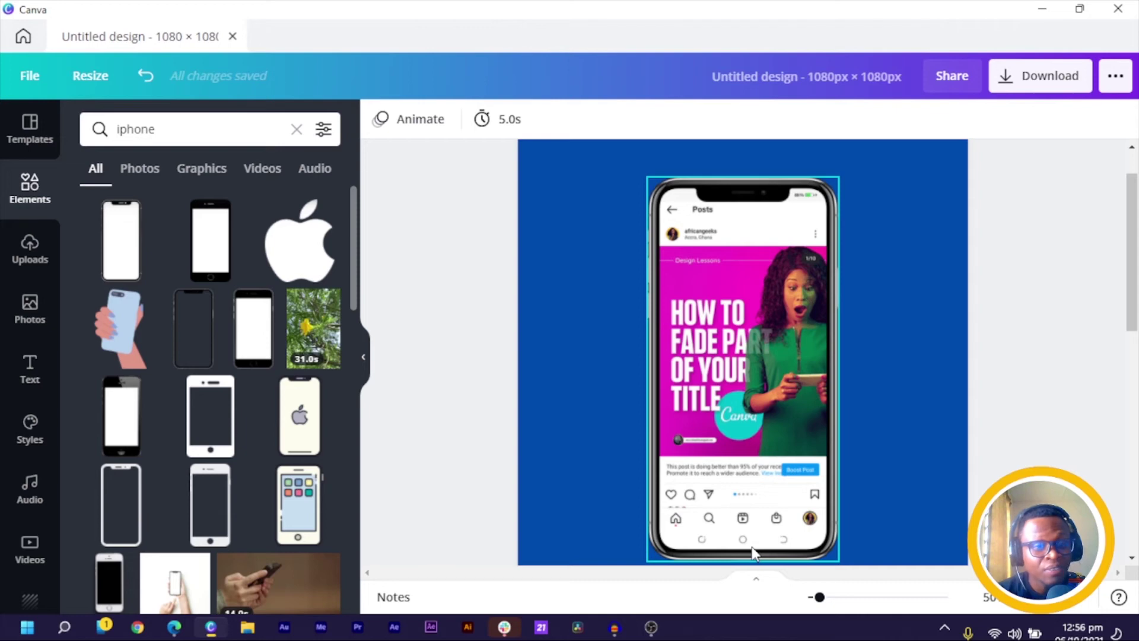
scroll(757, 546, down, 2)
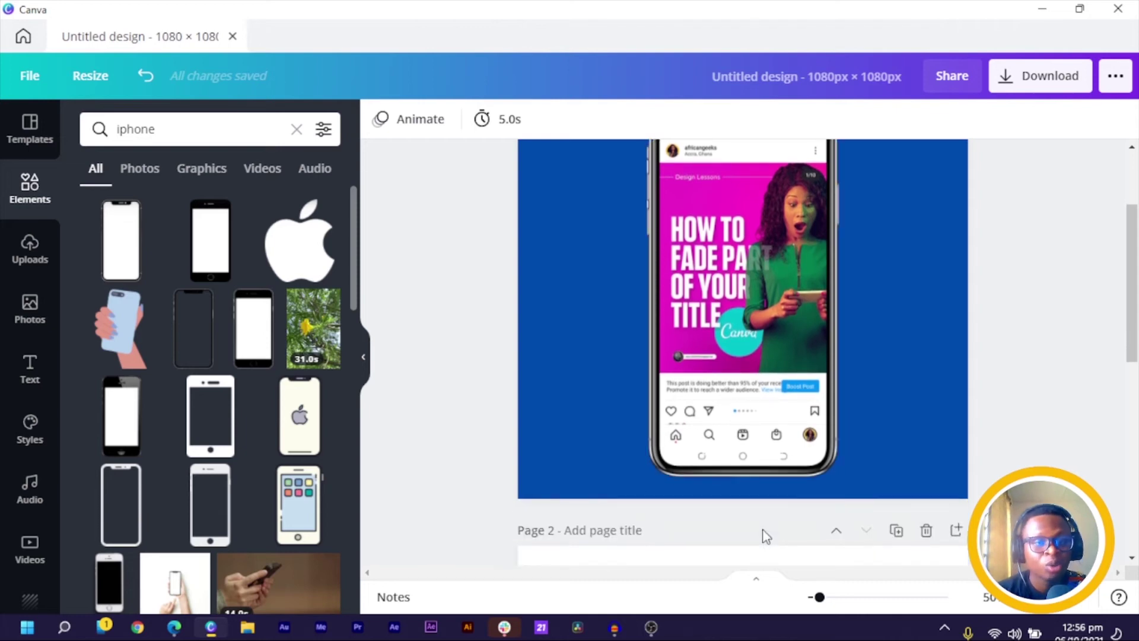
scroll(765, 535, up, 2)
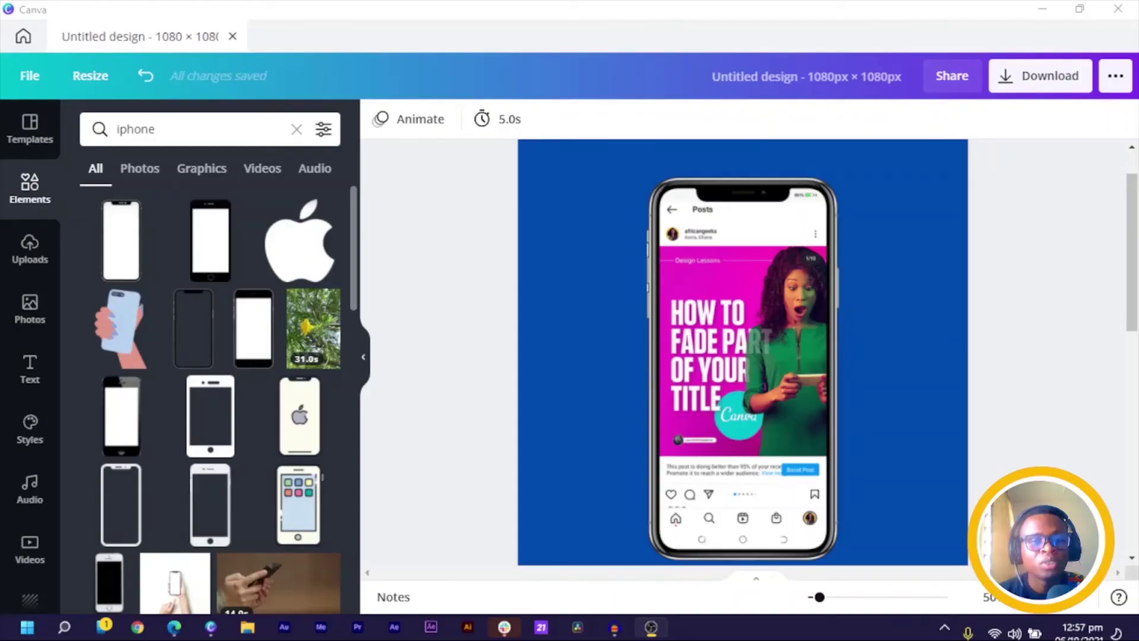
Group the phone frame, screenshot, status bar and battery, nudge the group slightly right, and undo a test rotation
drag(484, 157, 950, 556)
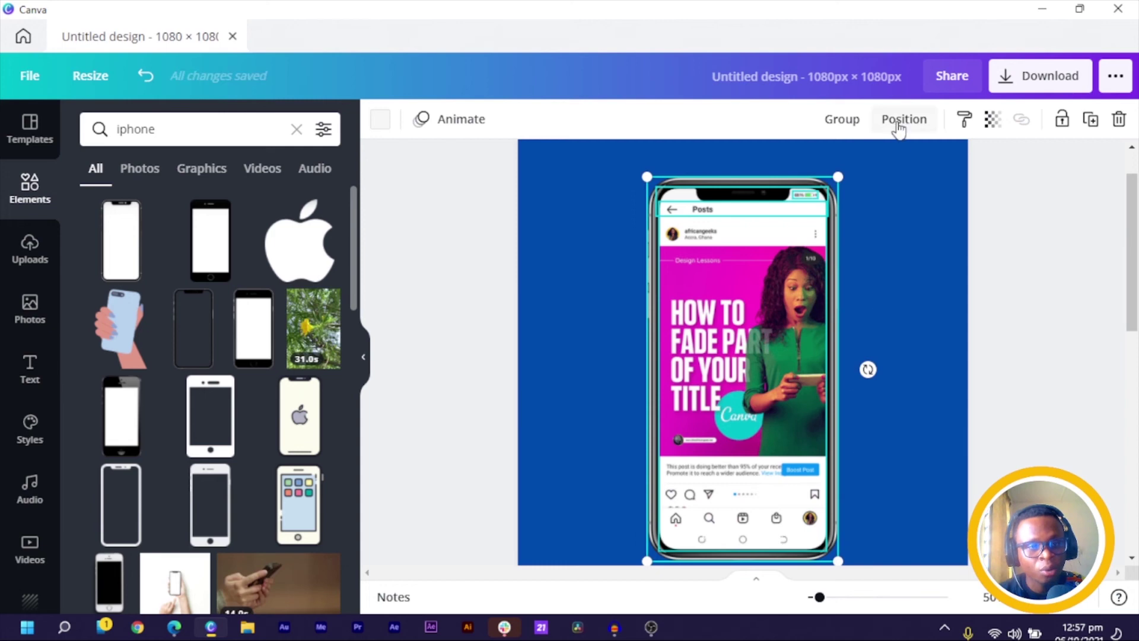
click(842, 119)
drag(836, 392, 783, 302)
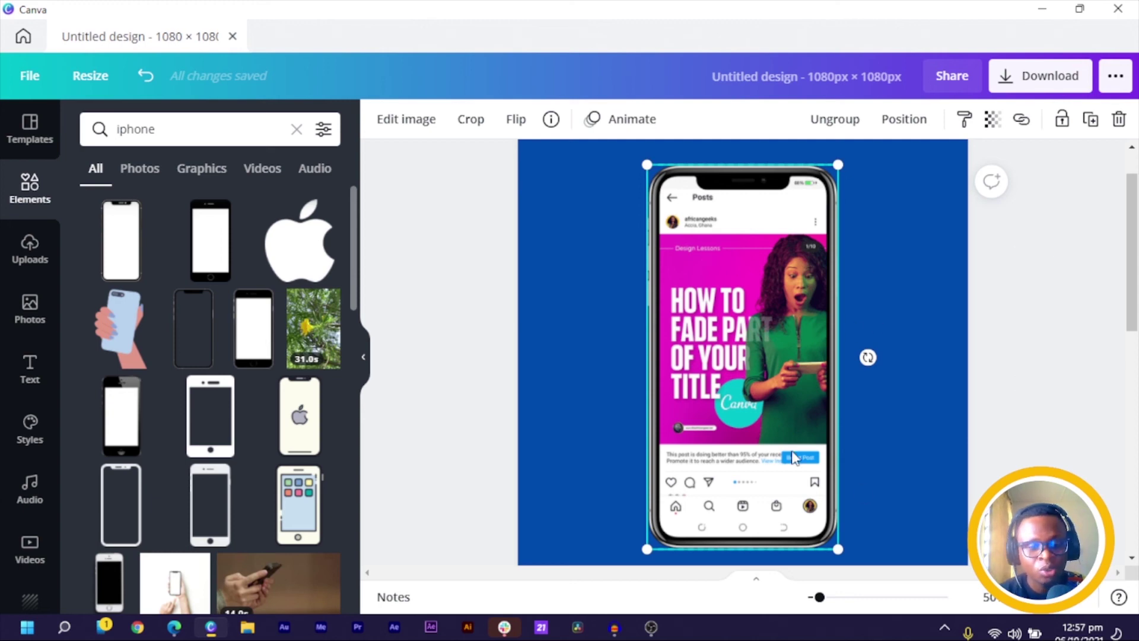
mouse_move(672, 420)
mouse_down()
mouse_move(728, 407)
mouse_move(680, 421)
mouse_up()
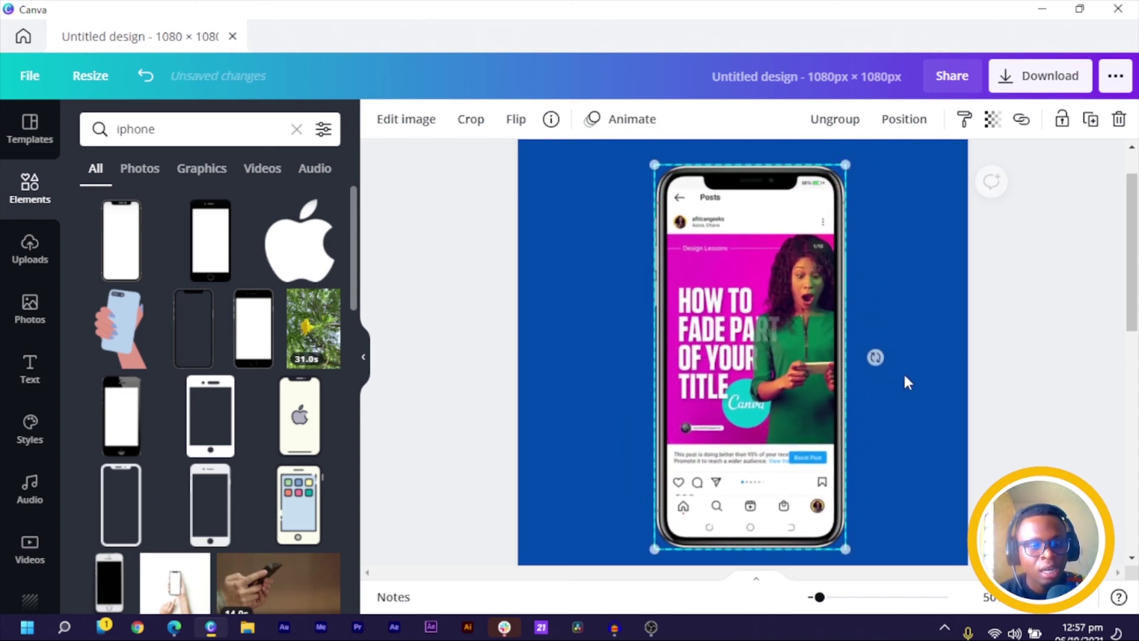
drag(875, 357, 854, 468)
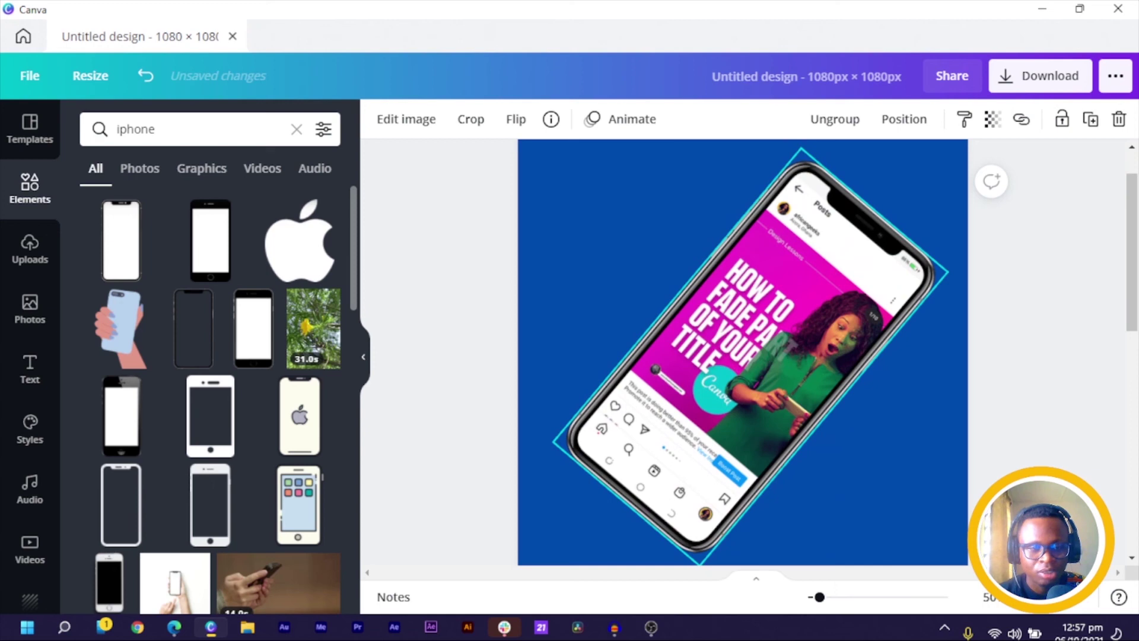
key(ctrl+z)
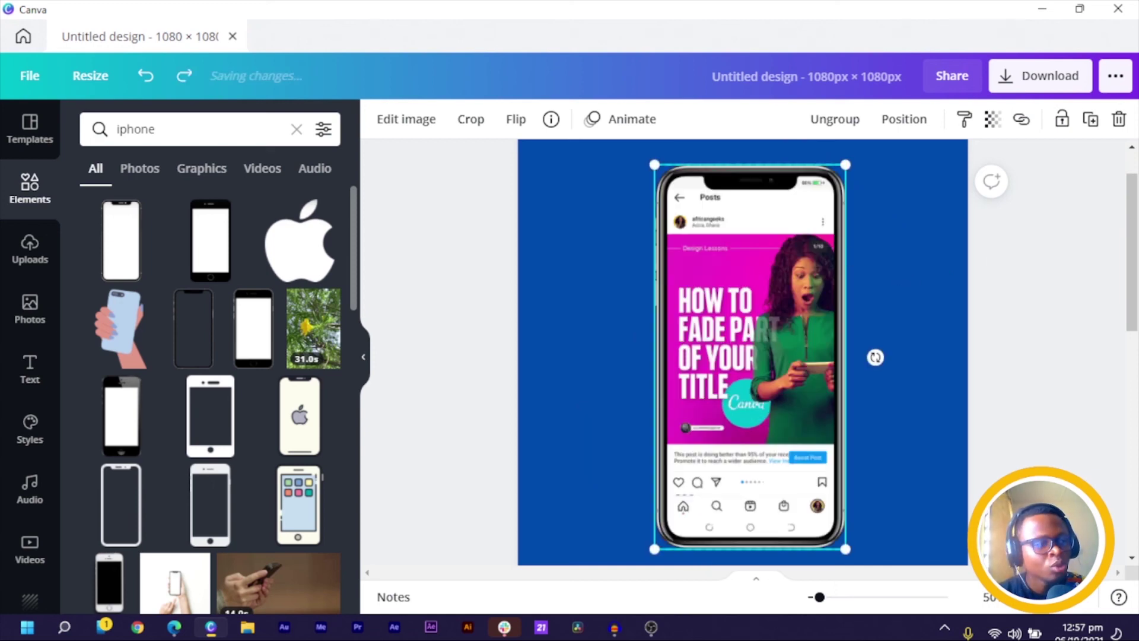